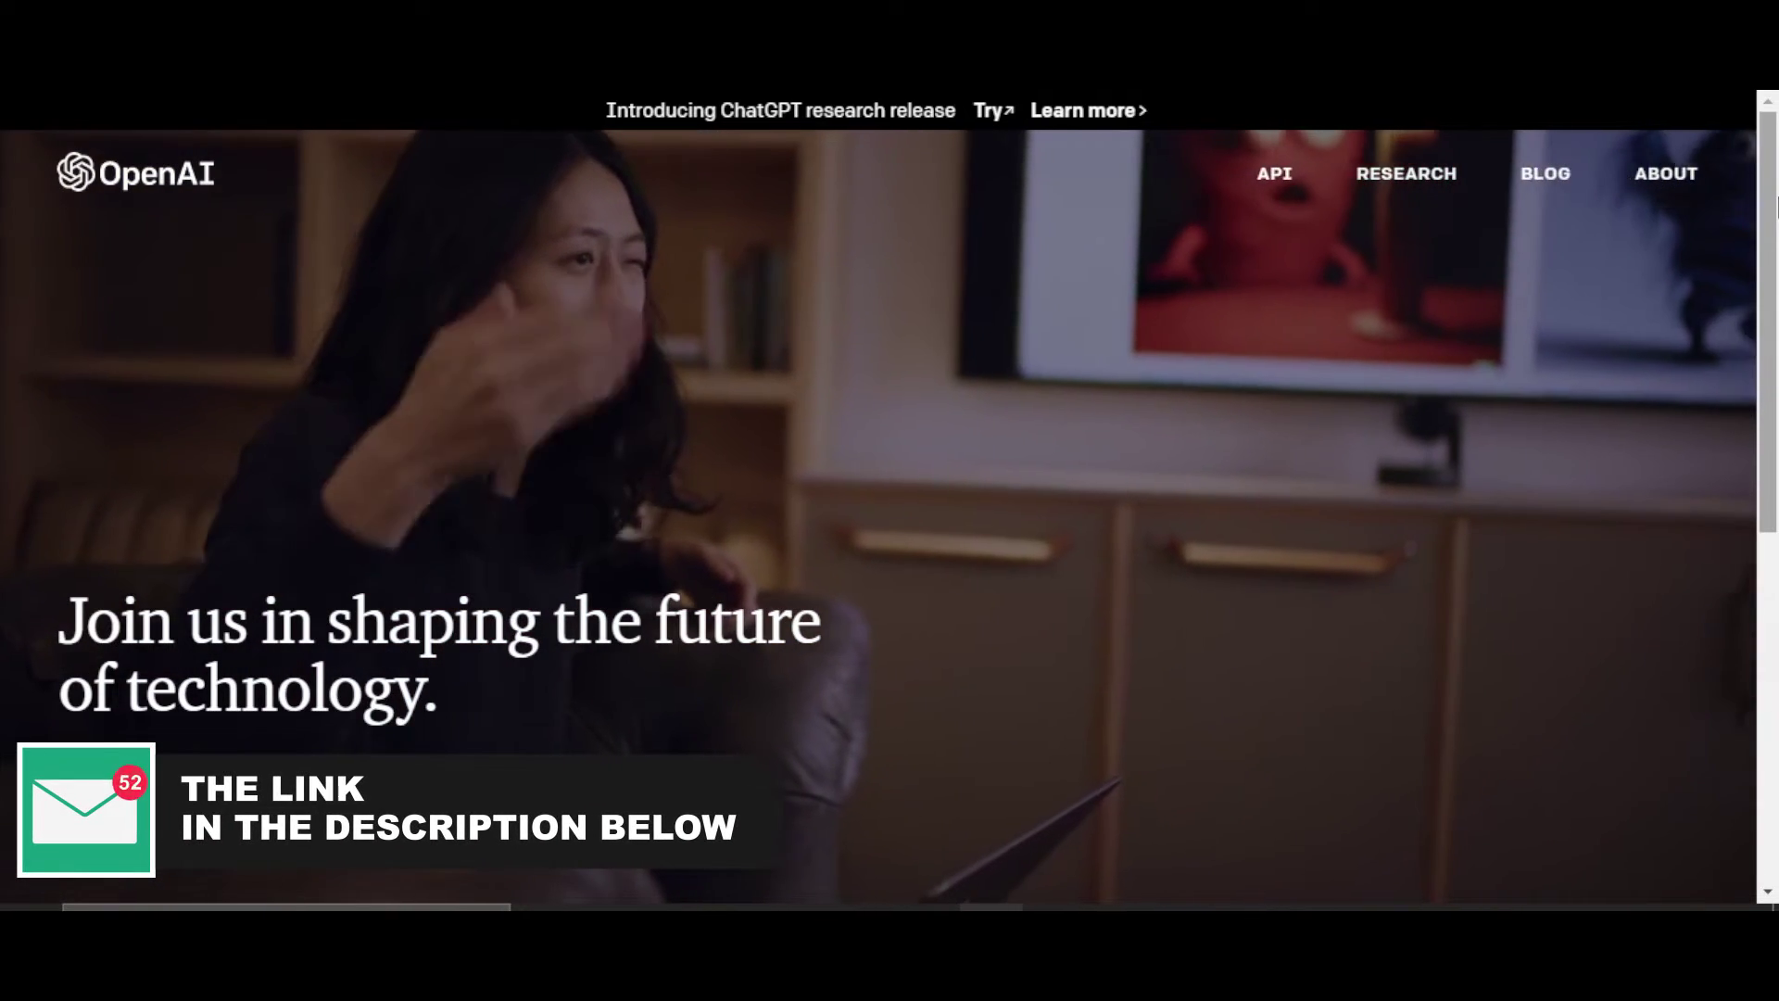
scroll(1775, 206, down, 3)
scroll(1775, 196, up, 3)
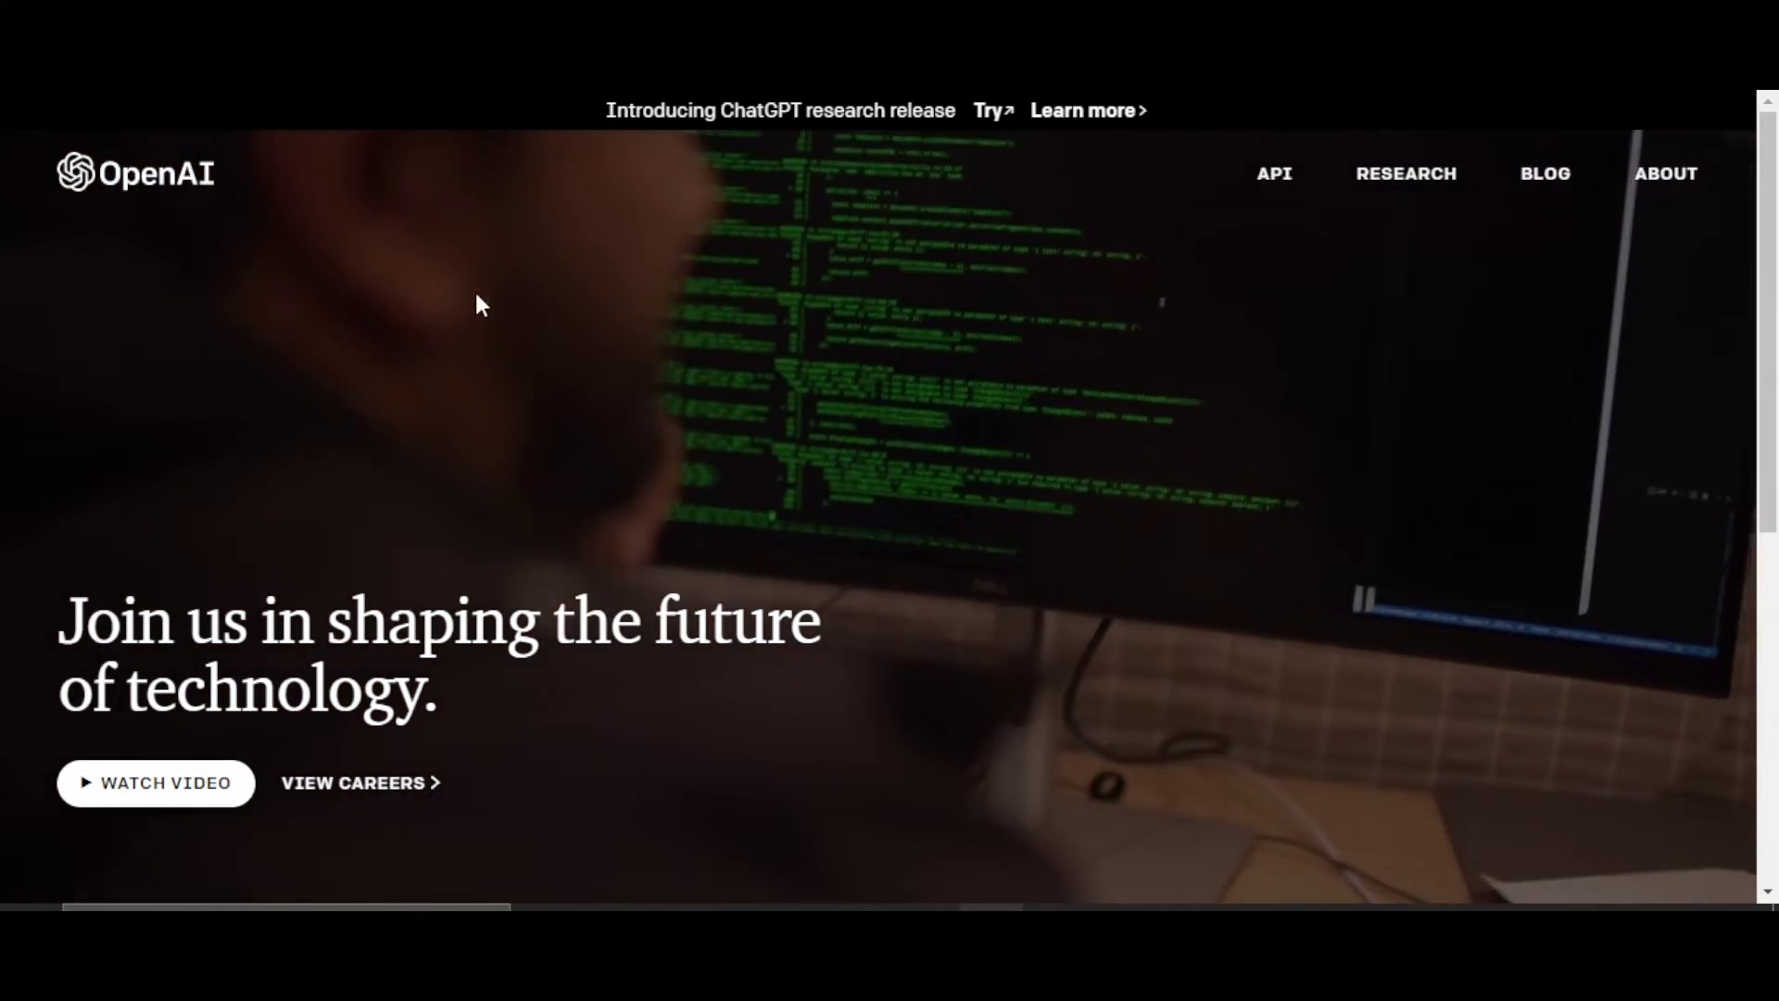
scroll(1775, 389, down, 1)
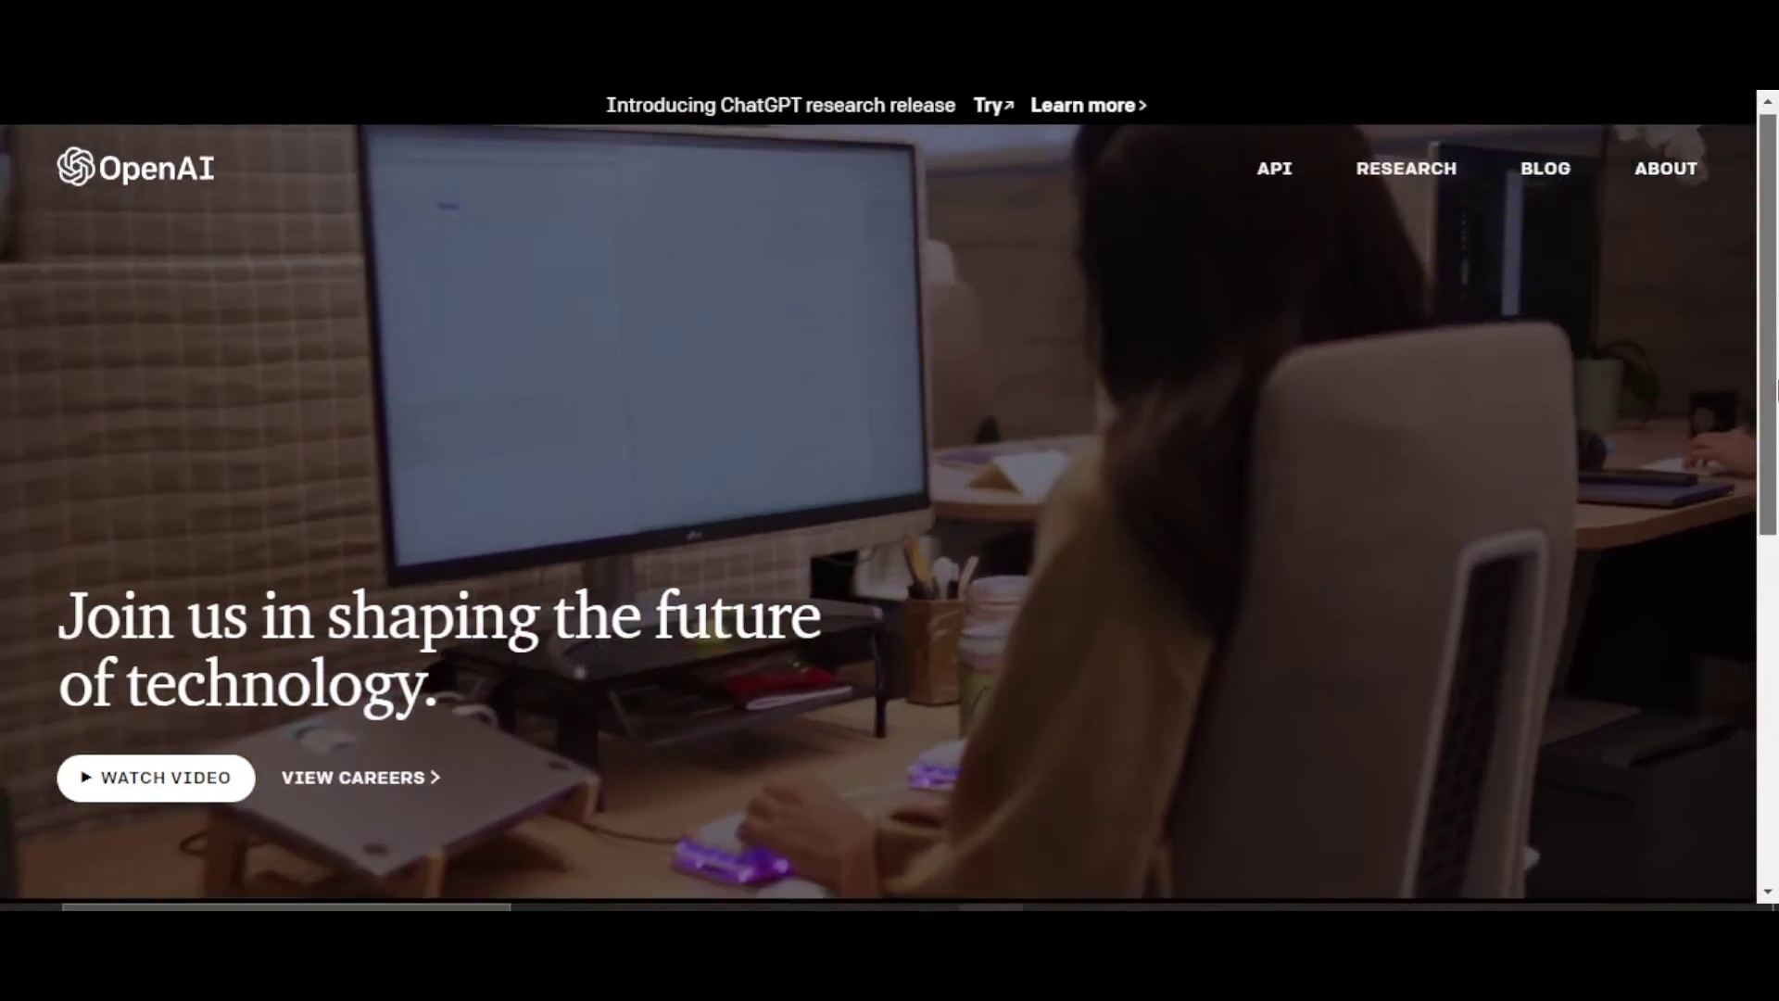
scroll(1774, 390, down, 3)
scroll(1774, 389, up, 3)
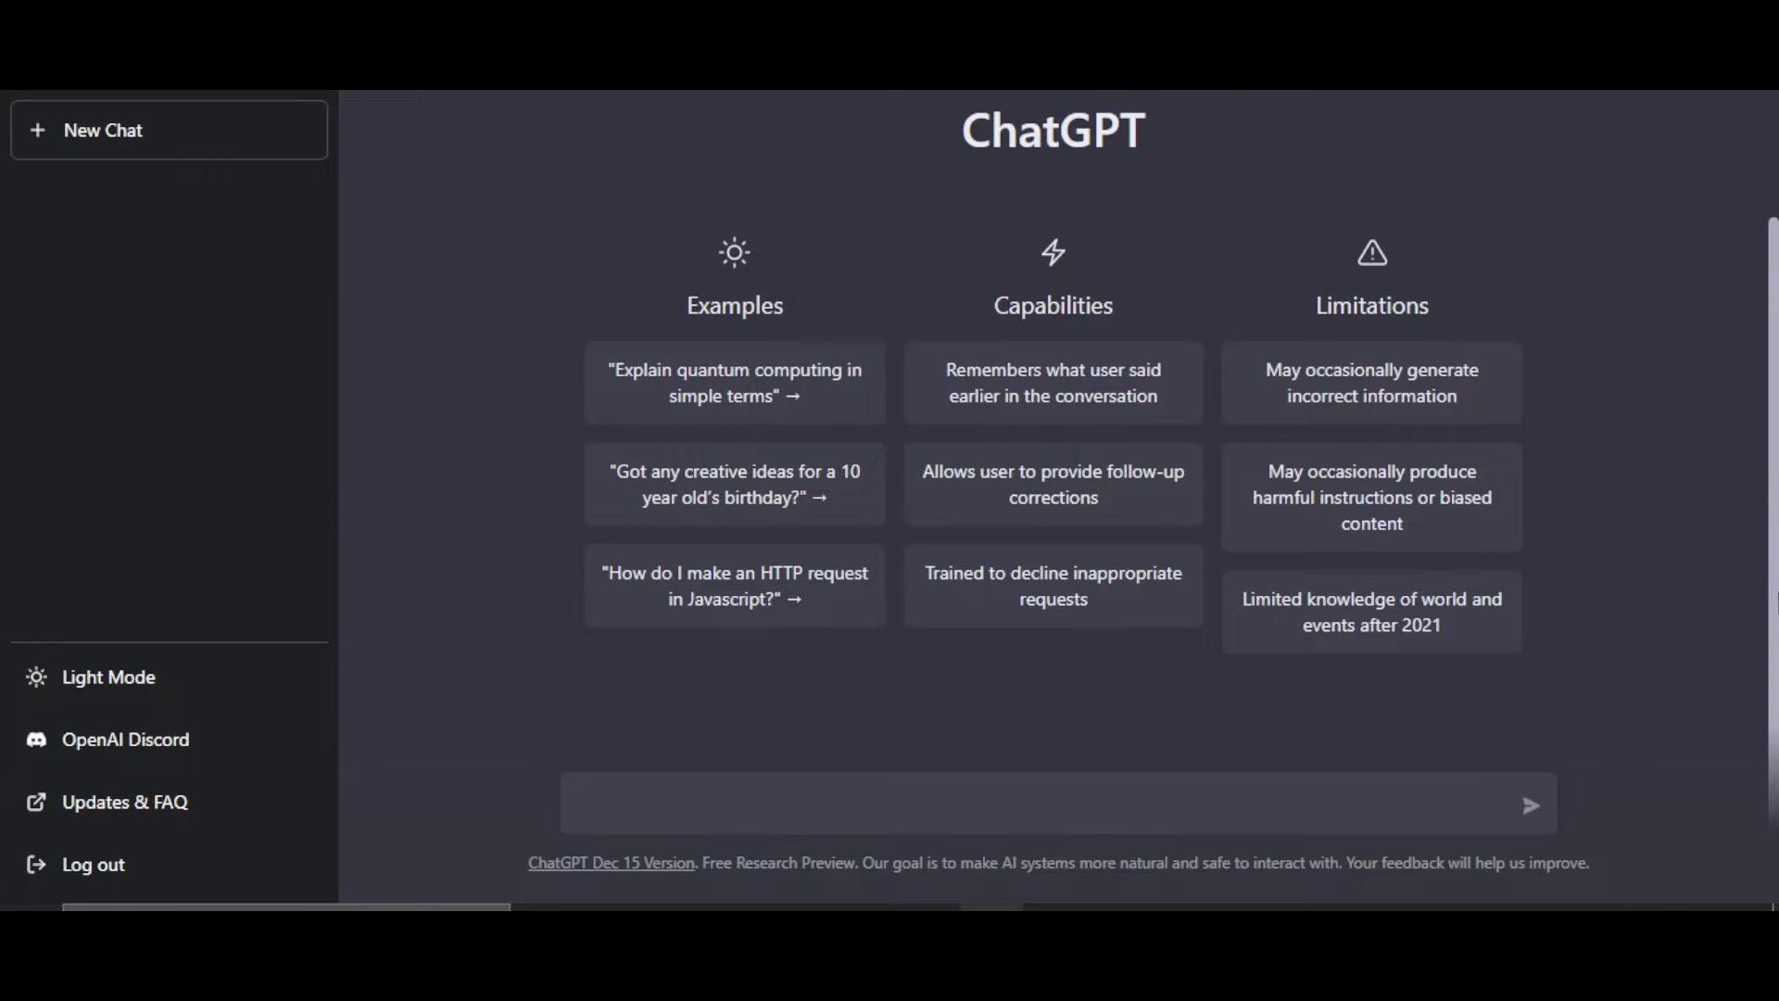
scroll(1777, 605, up, 2)
scroll(1777, 604, down, 2)
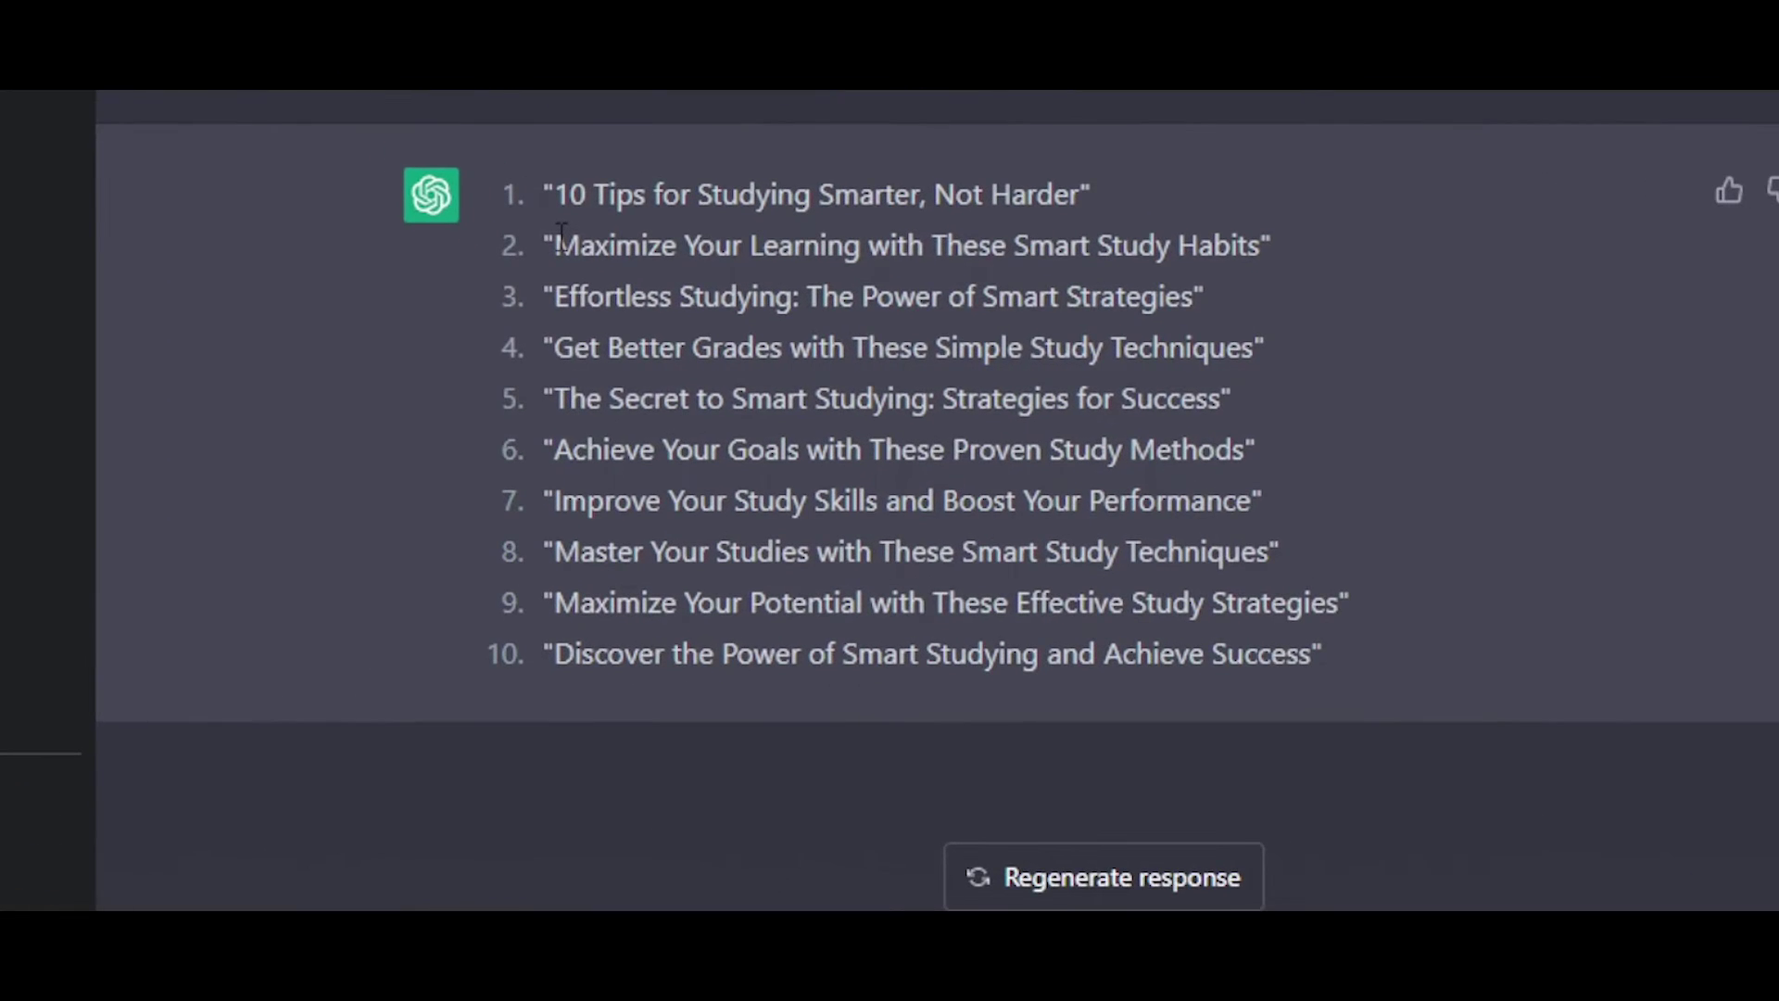
Step: Copy the first suggested title, '10 Tips for Studying Smarter, Not Harder', for the next prompt
drag(1089, 195, 521, 187)
right_click(600, 197)
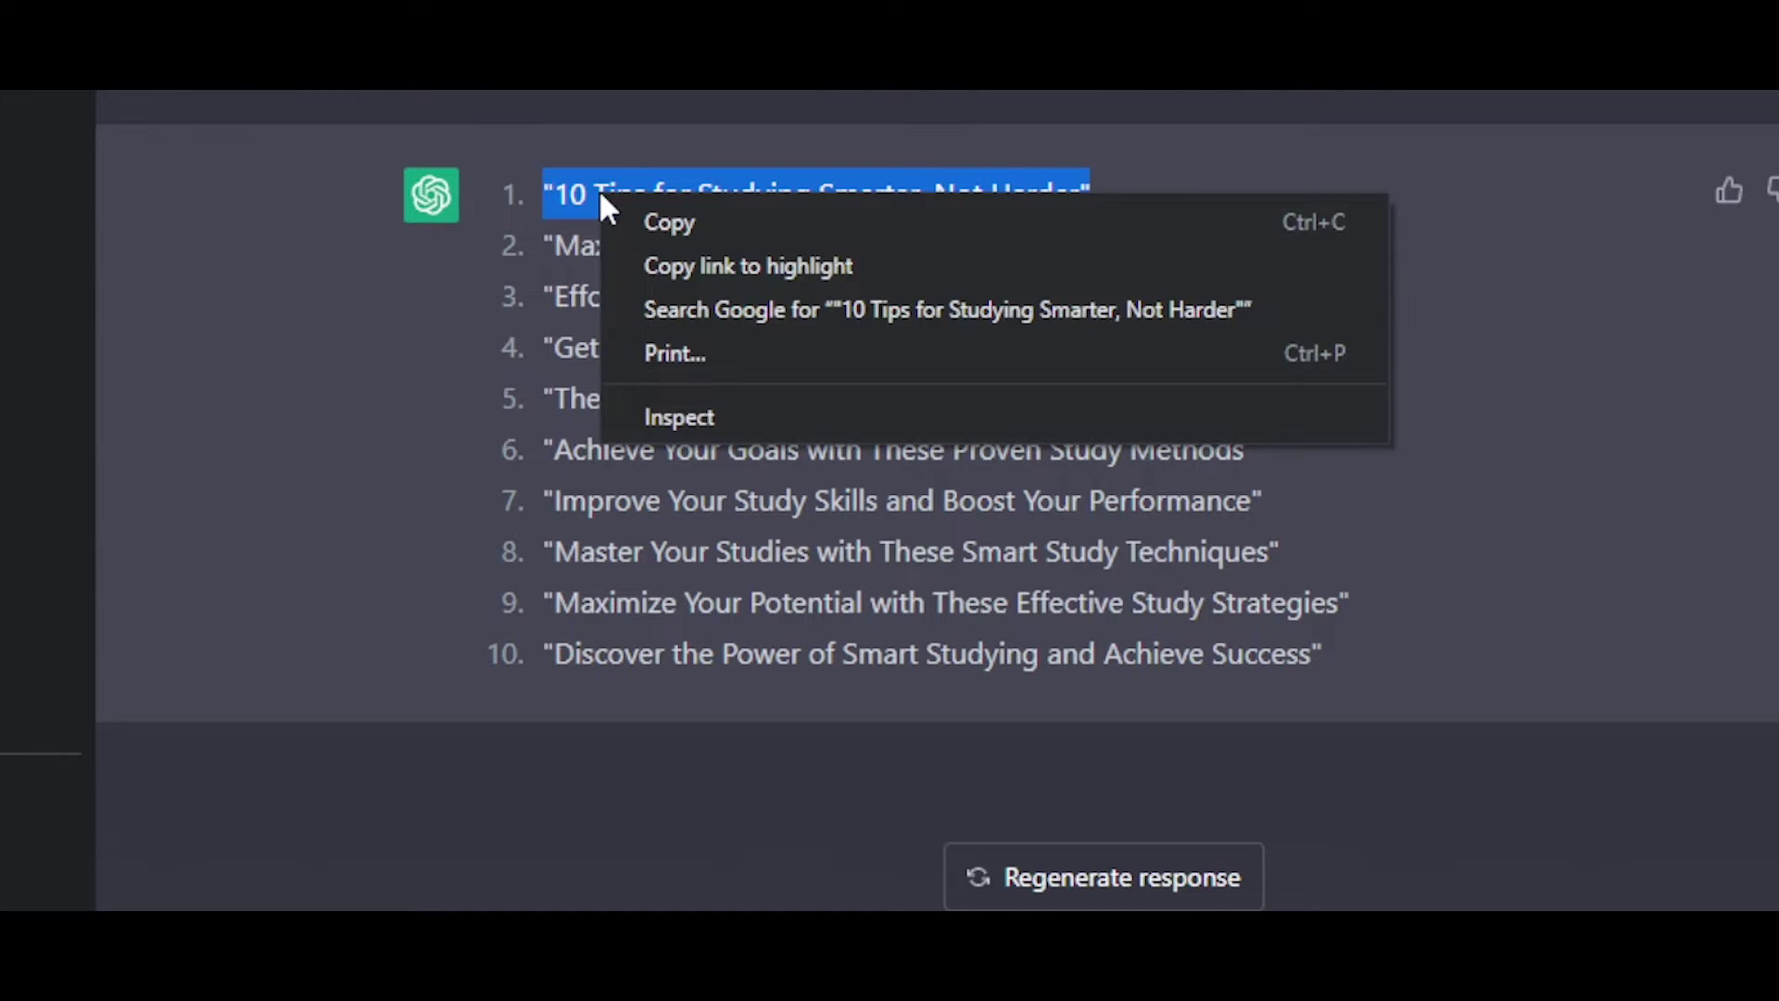
click(641, 222)
click(754, 814)
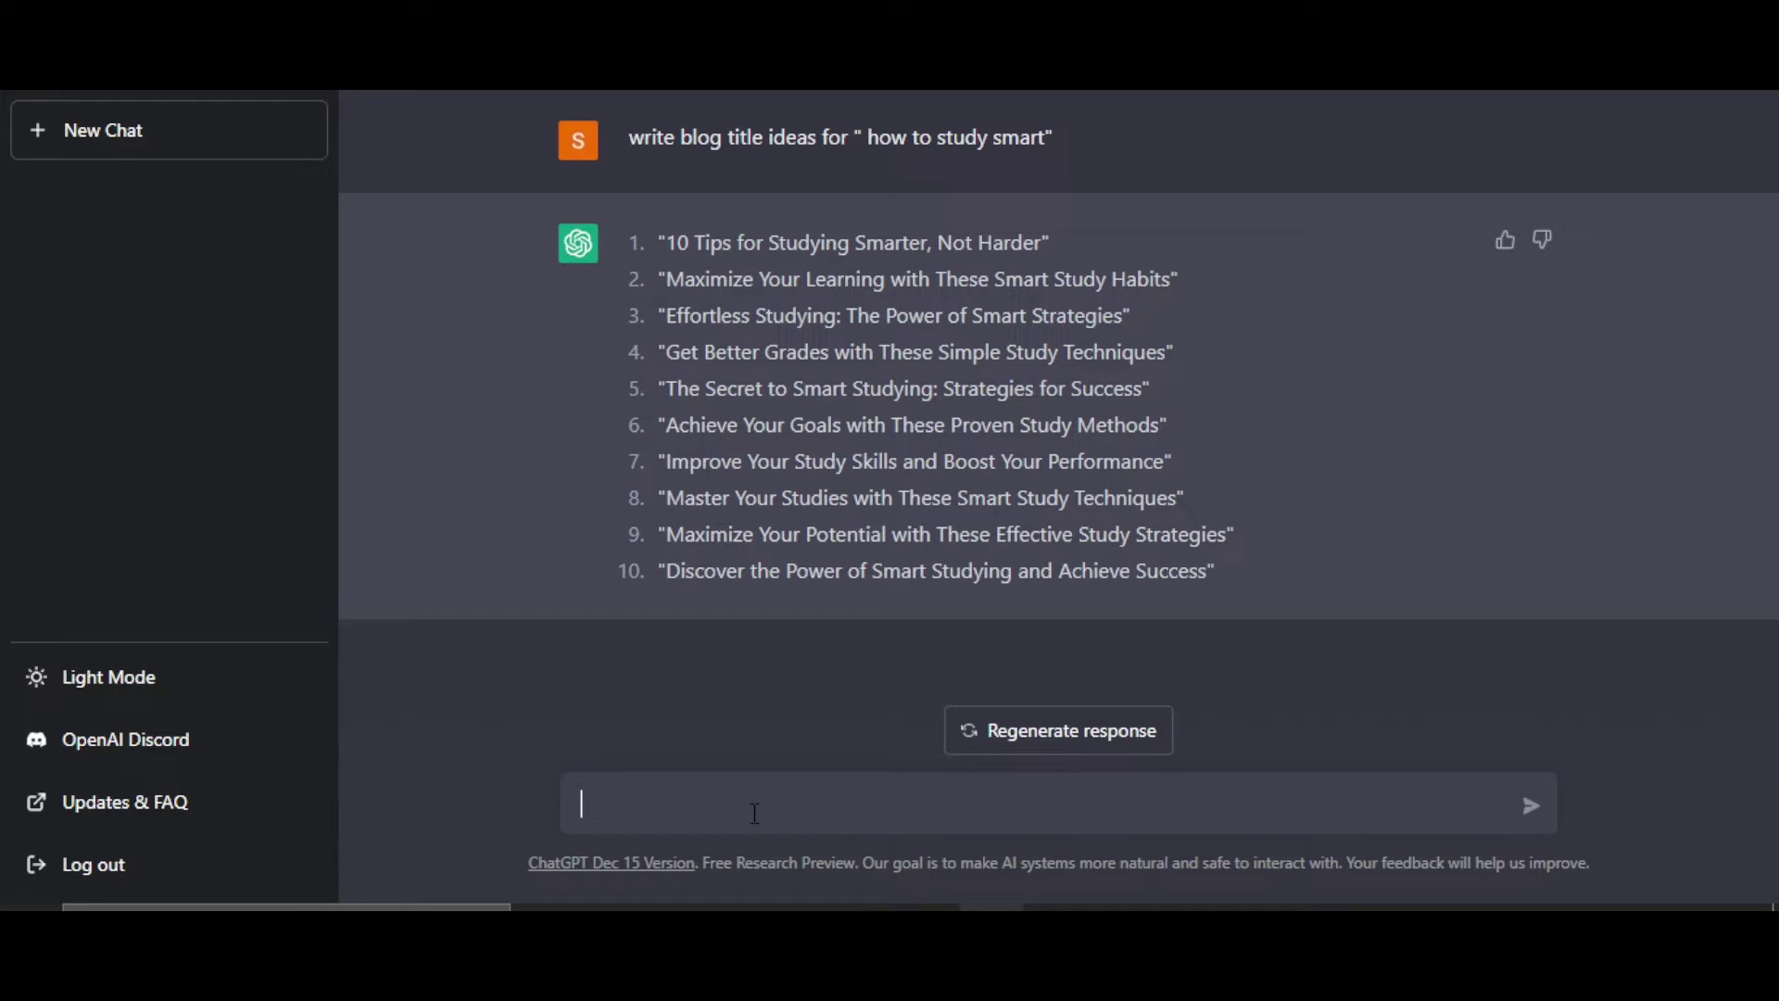
text(write a blog outline for "10 Tips for Studying Smarter, Not Harder")
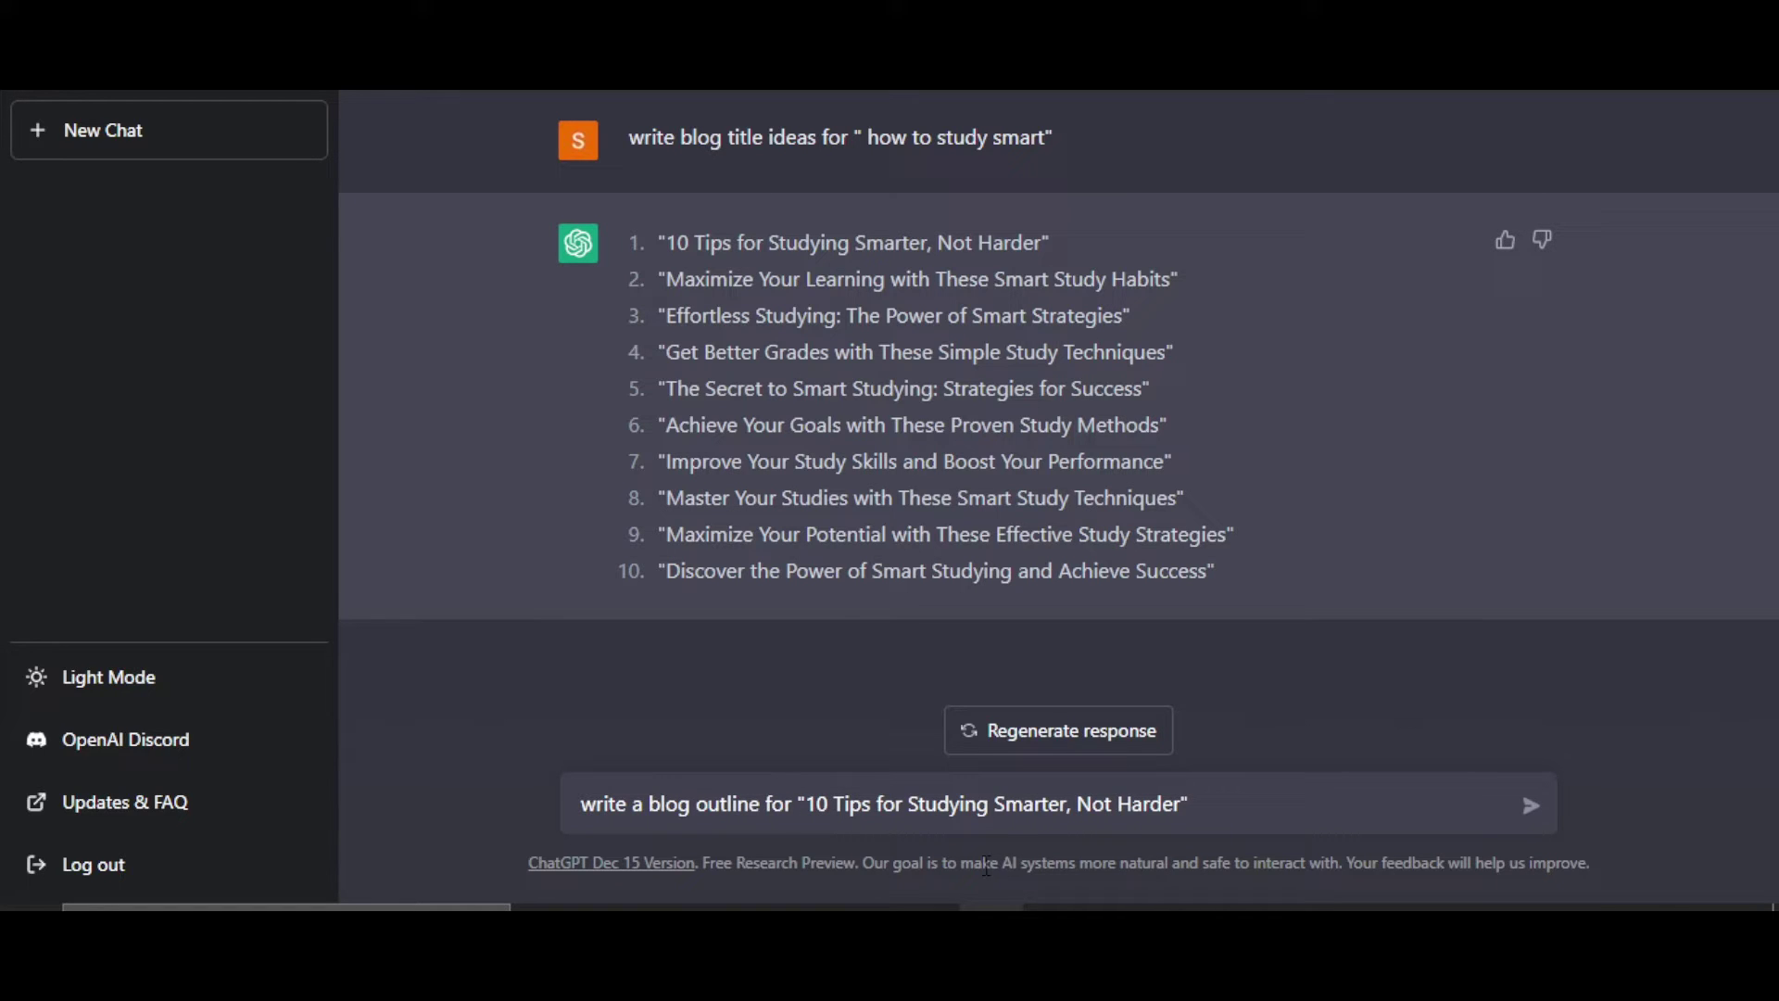
Step: Send the blog outline request for '10 Tips for Studying Smarter, Not Harder'
click(1530, 807)
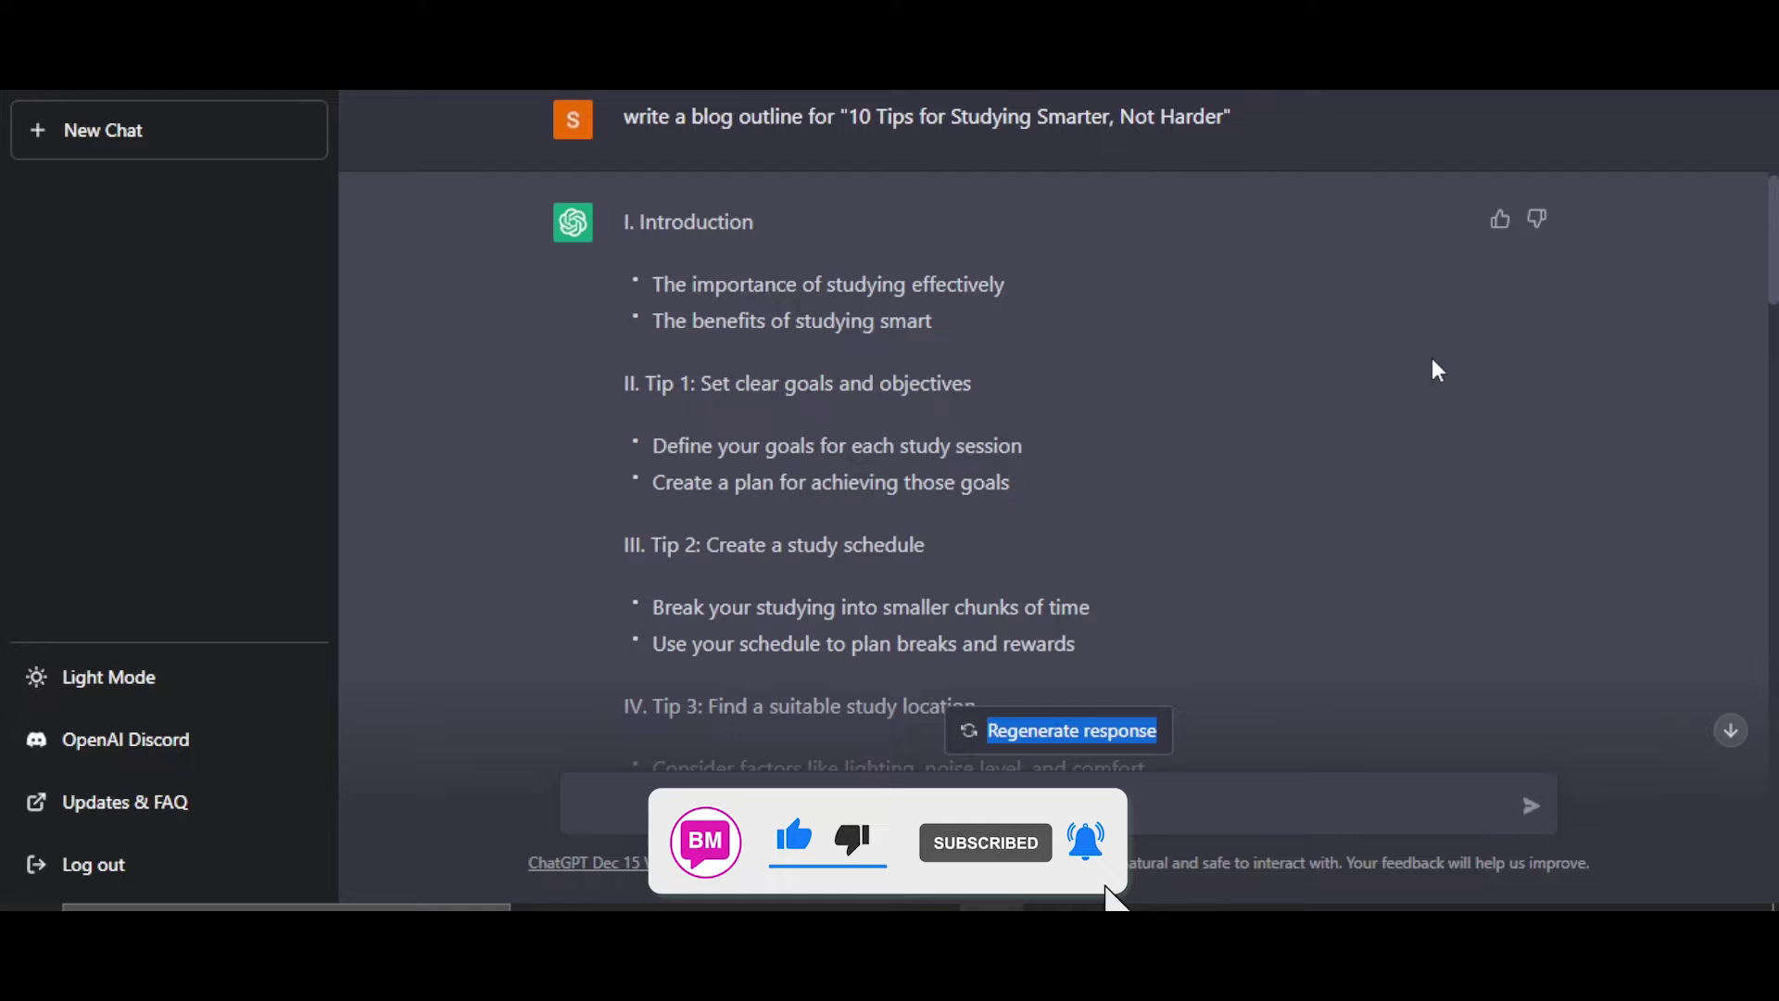
scroll(1058, 432, down, 1)
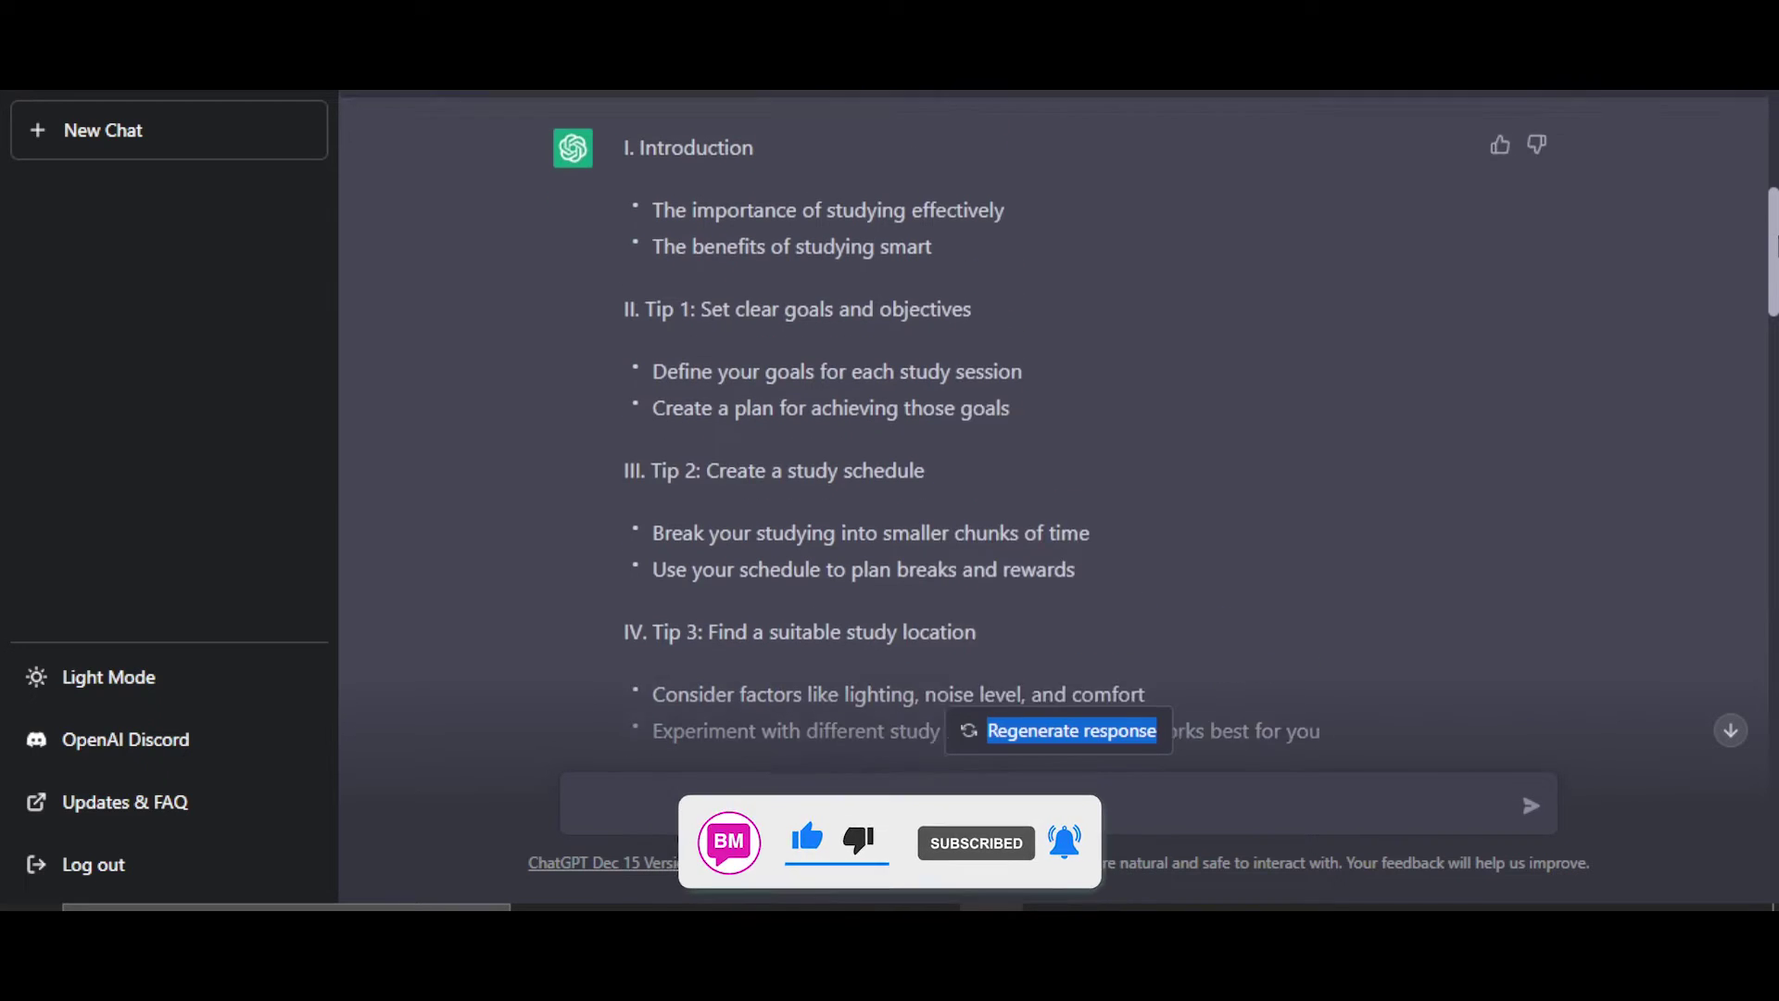
mouse_move(1775, 251)
mouse_down()
mouse_move(1776, 459)
mouse_move(1775, 208)
mouse_move(1774, 480)
mouse_up()
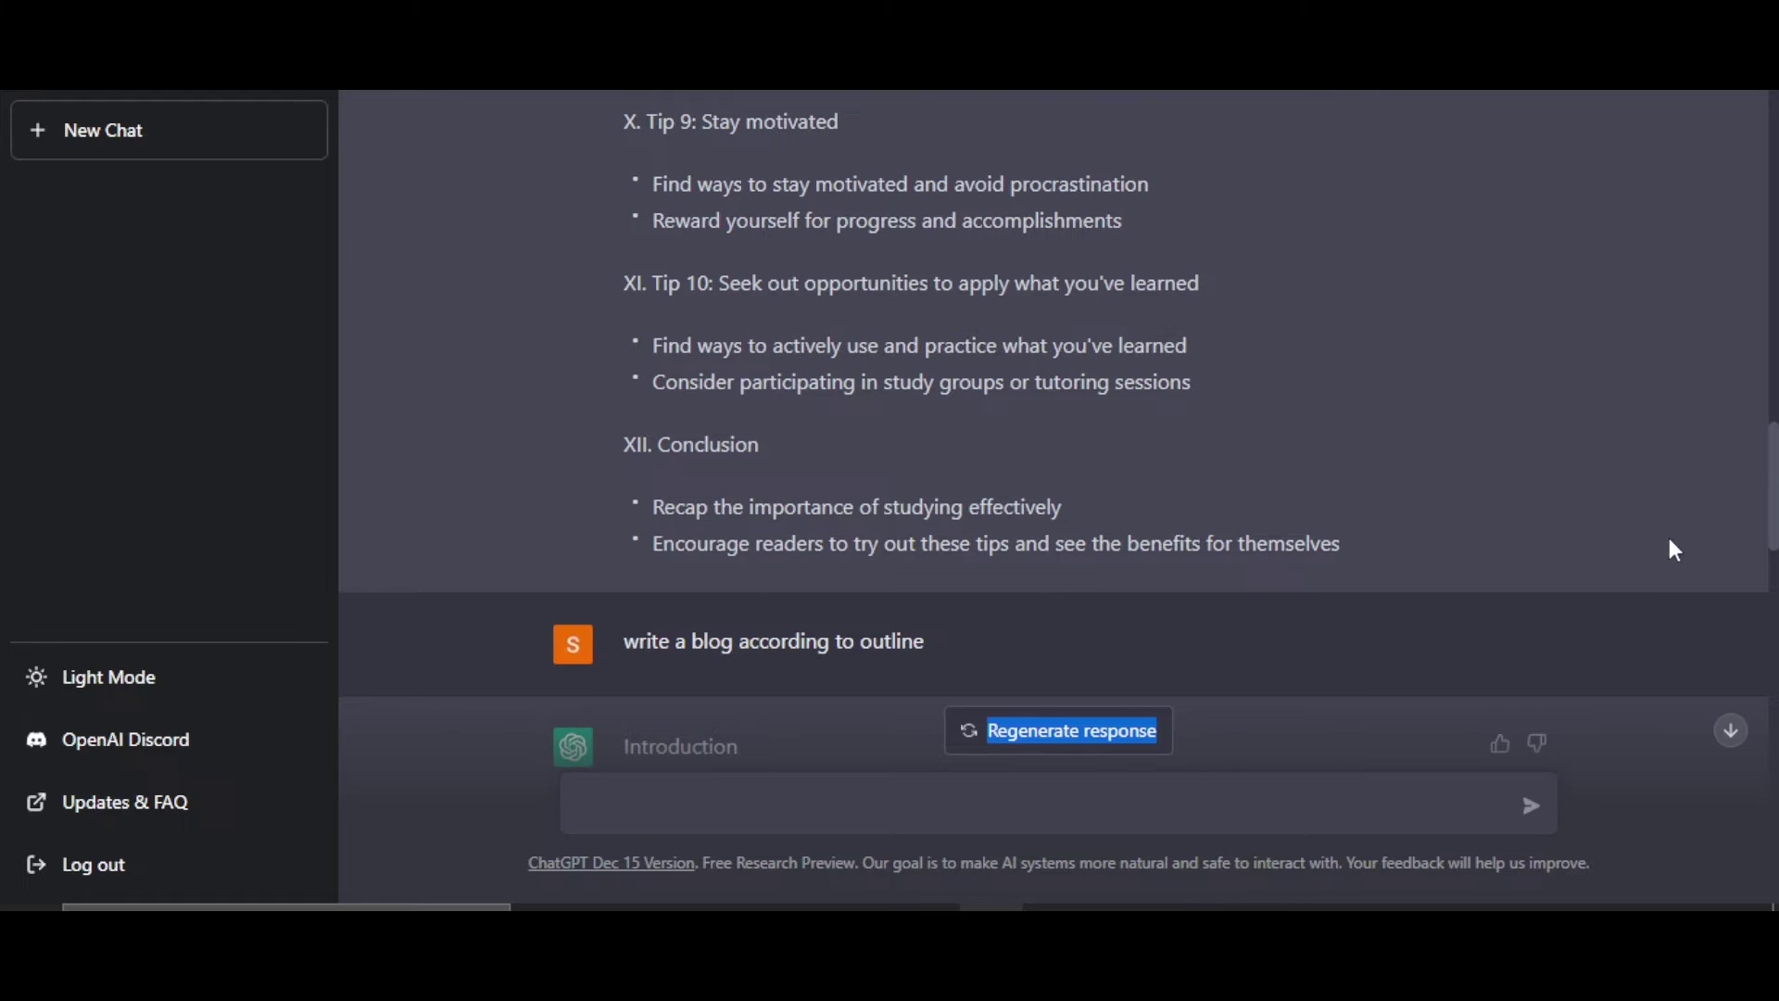
drag(1775, 515, 1775, 591)
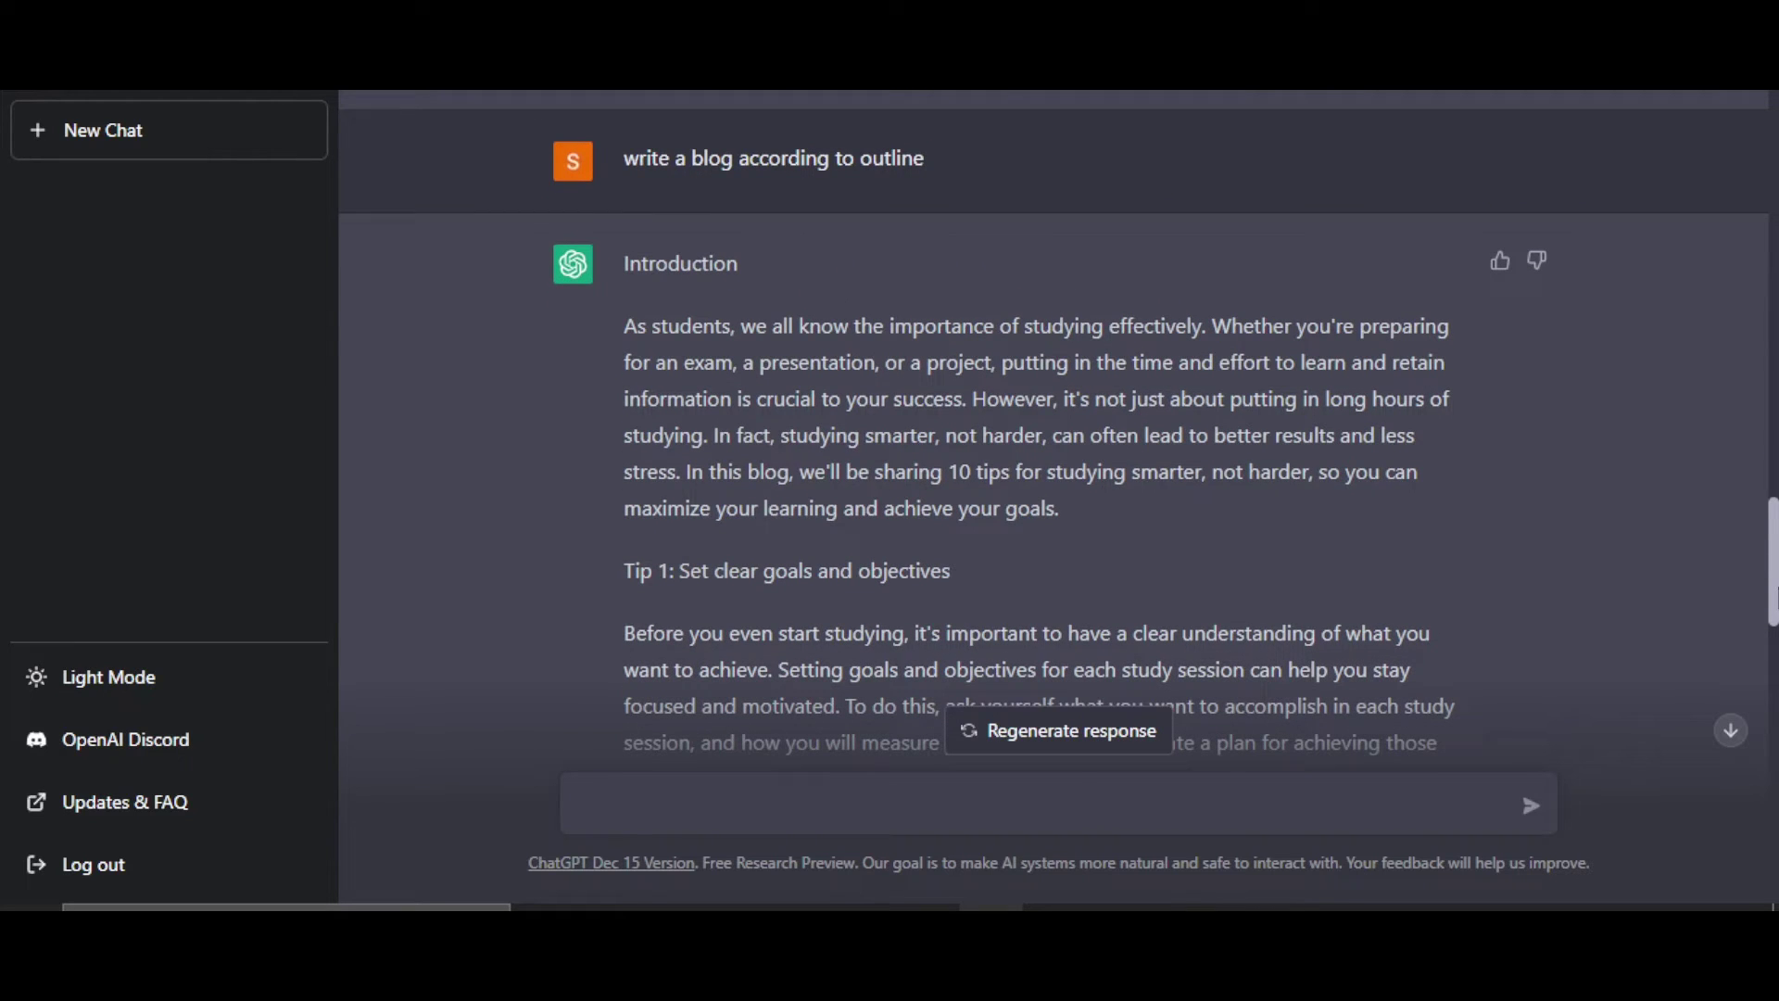
drag(1775, 554, 1775, 736)
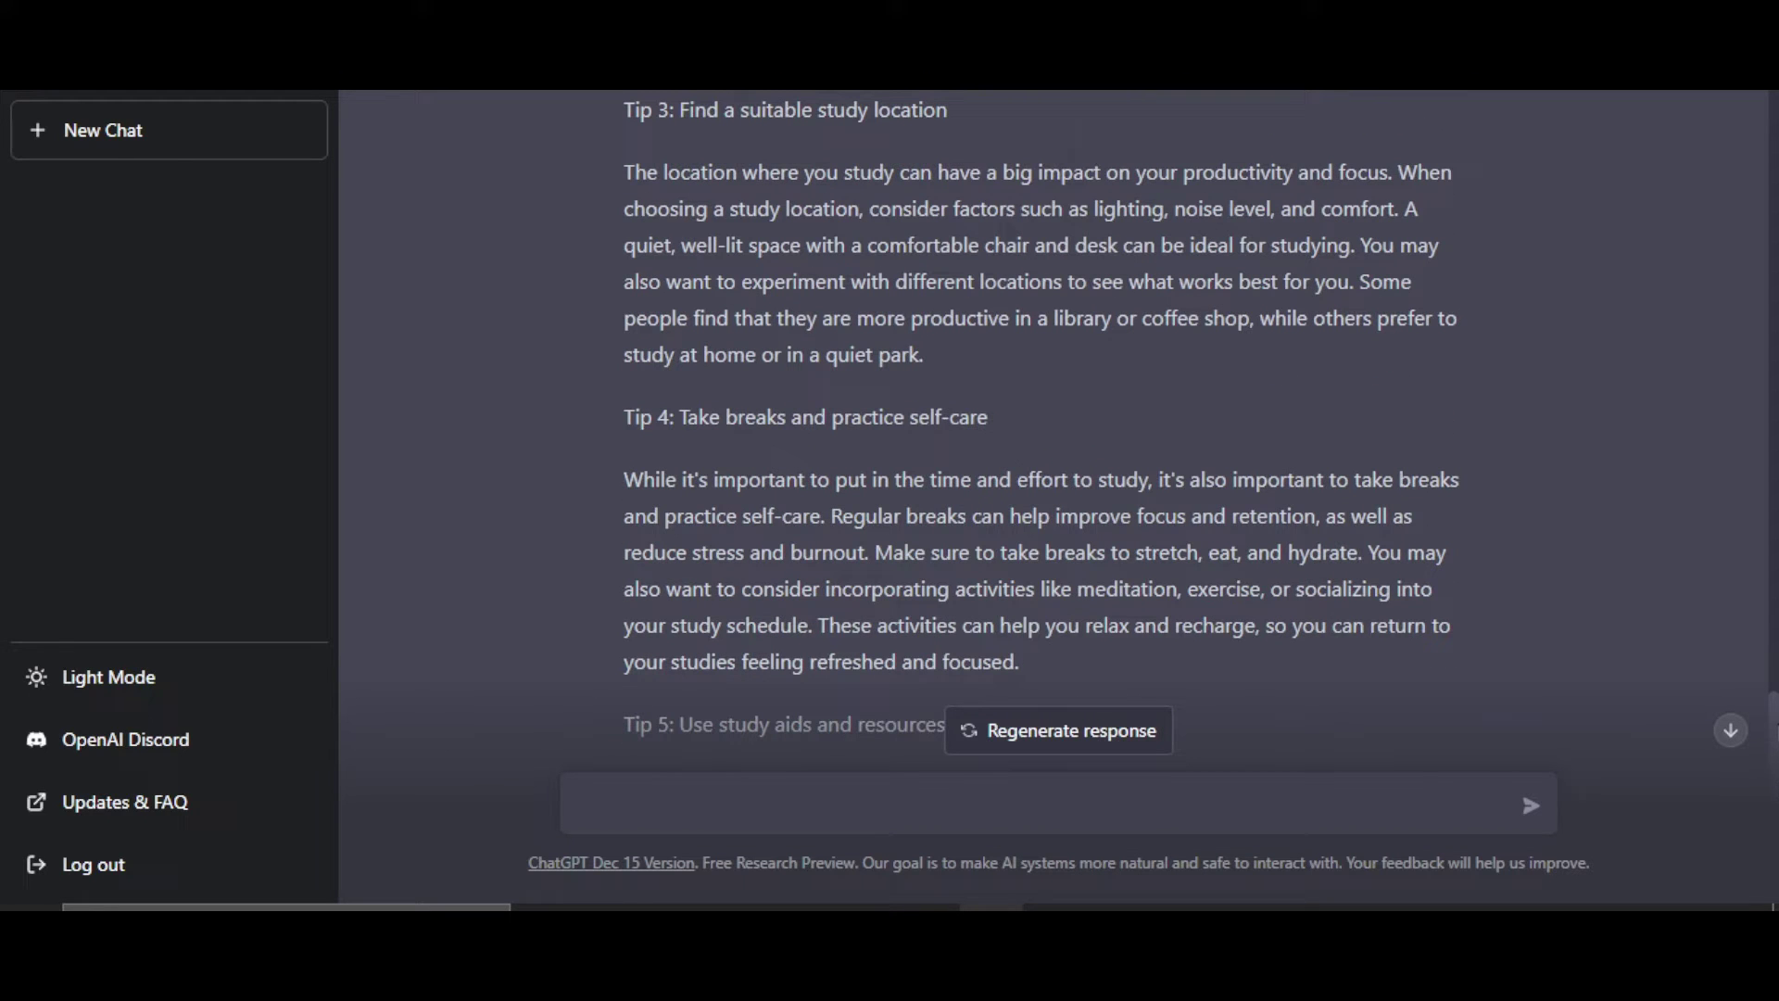
Step: Jump to the latest part of the blog response as the tips are written
click(1732, 730)
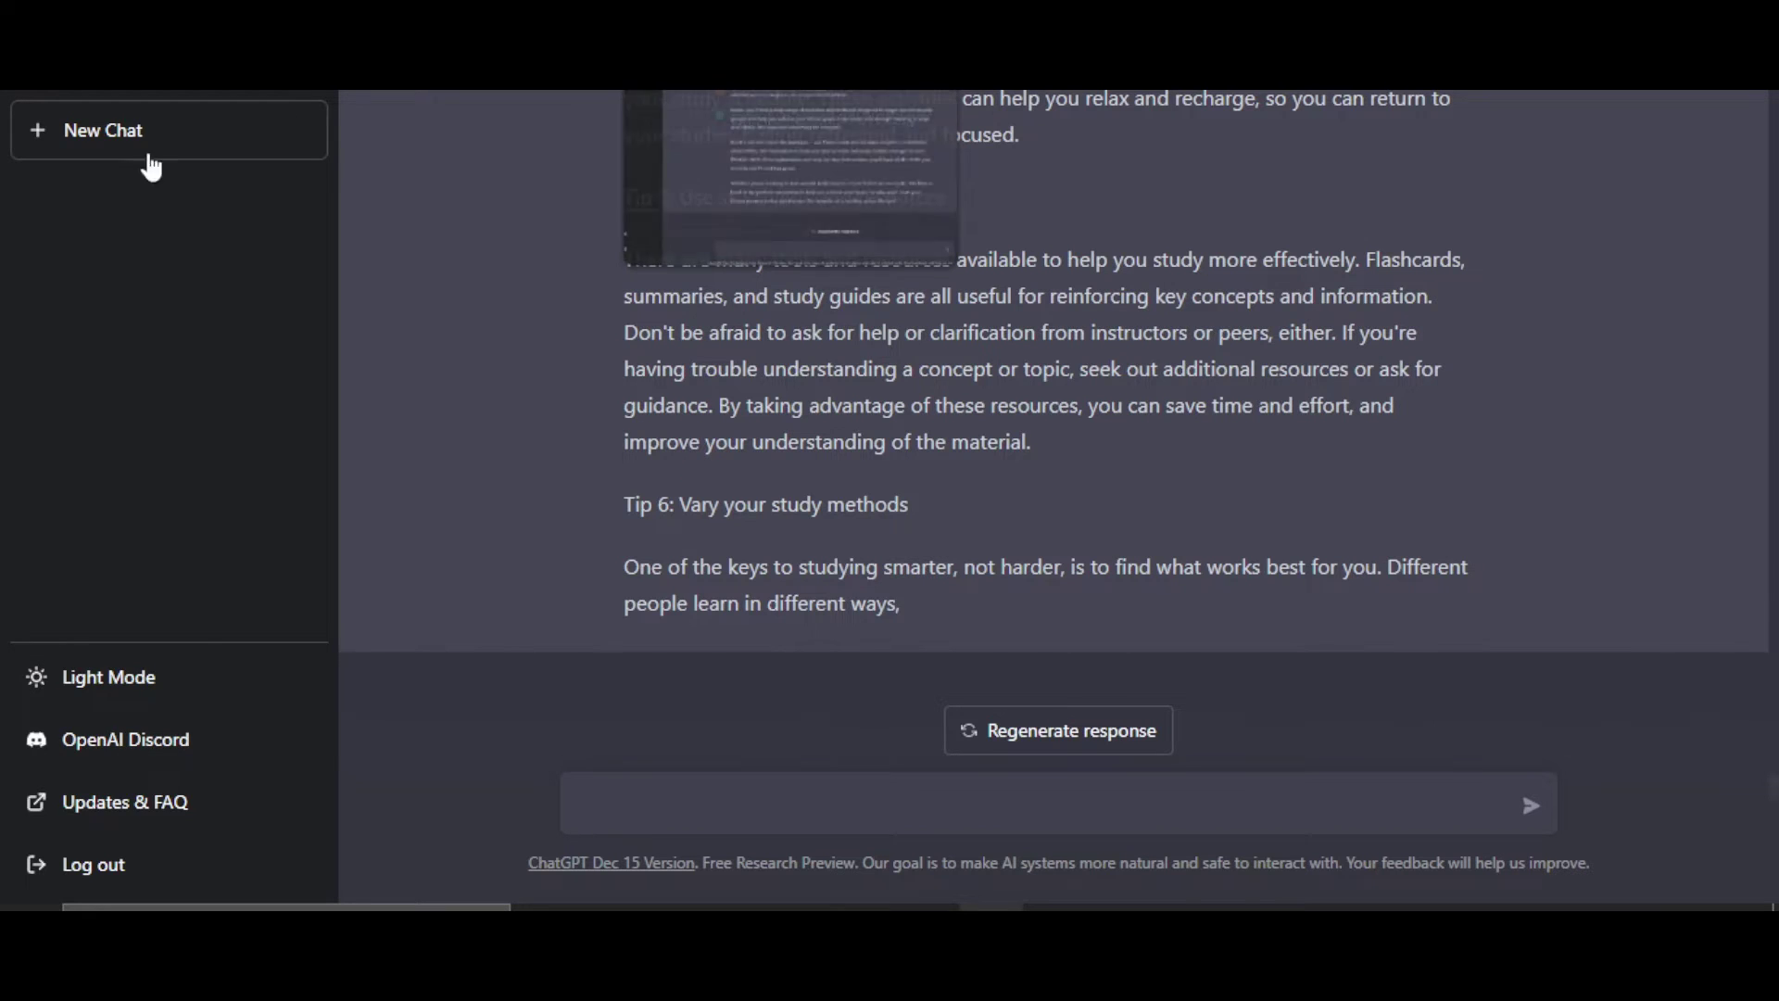
Step: In a new chat, request a product description for 'fitness book'
click(103, 139)
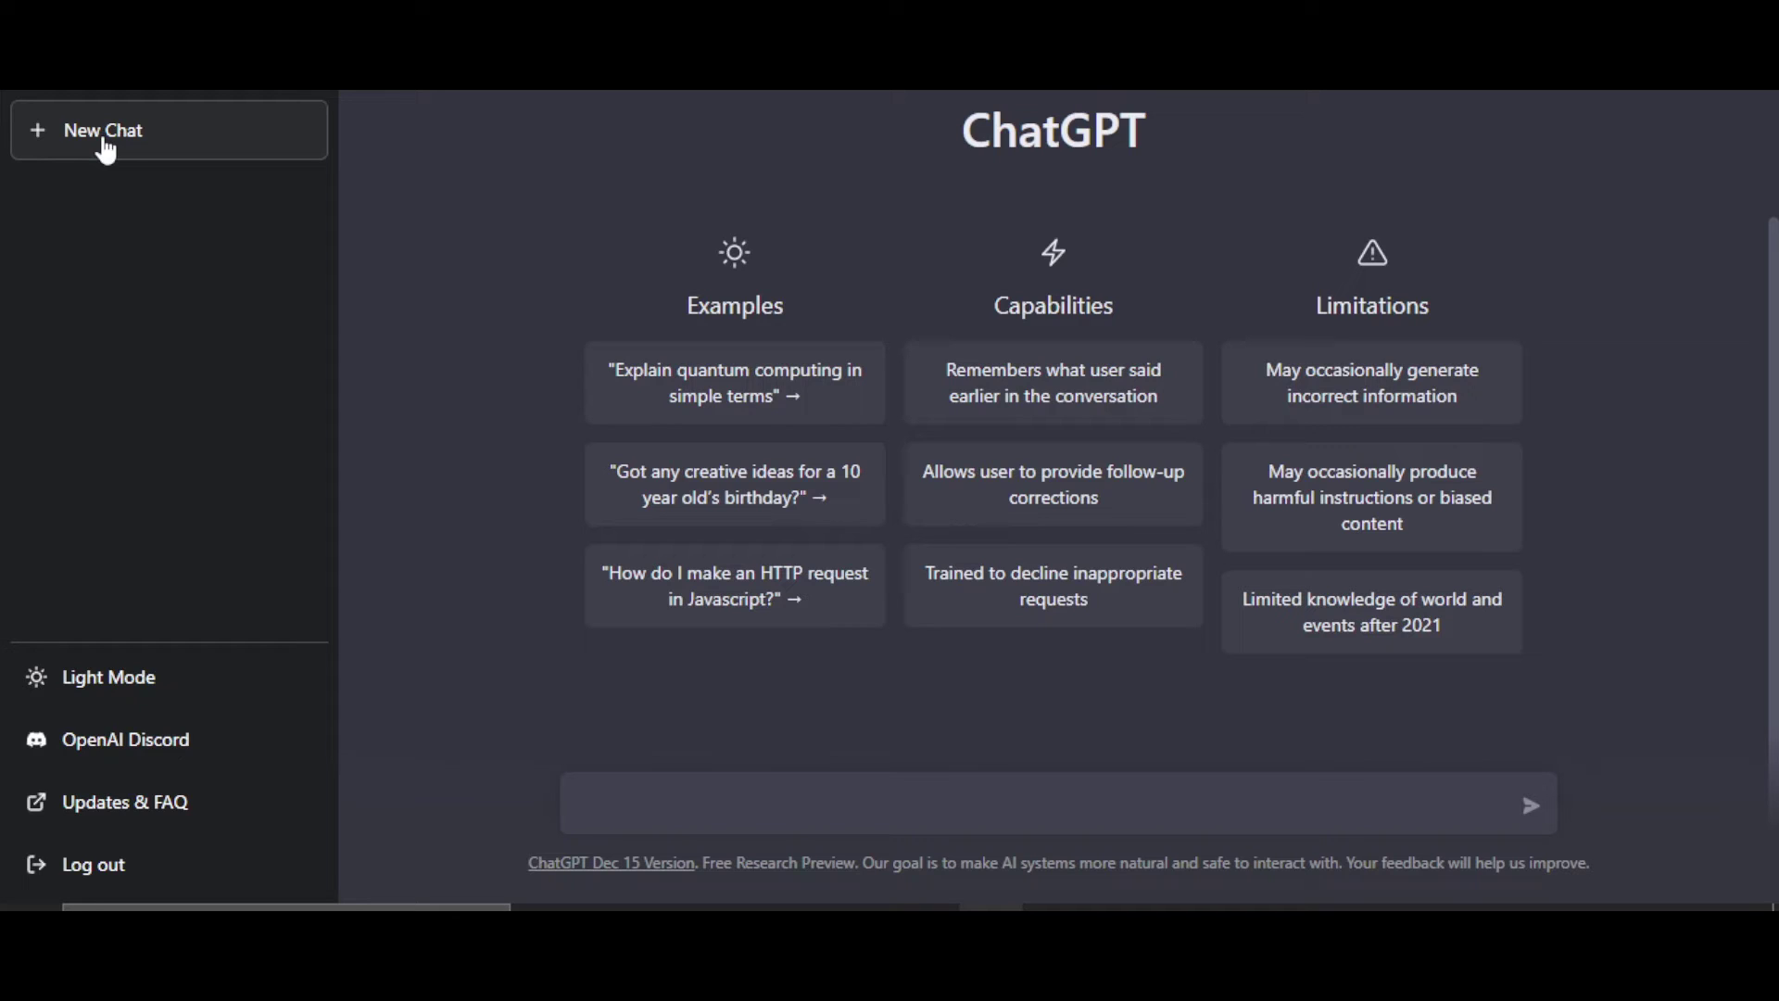
click(758, 803)
text(write product description for " fitness book")
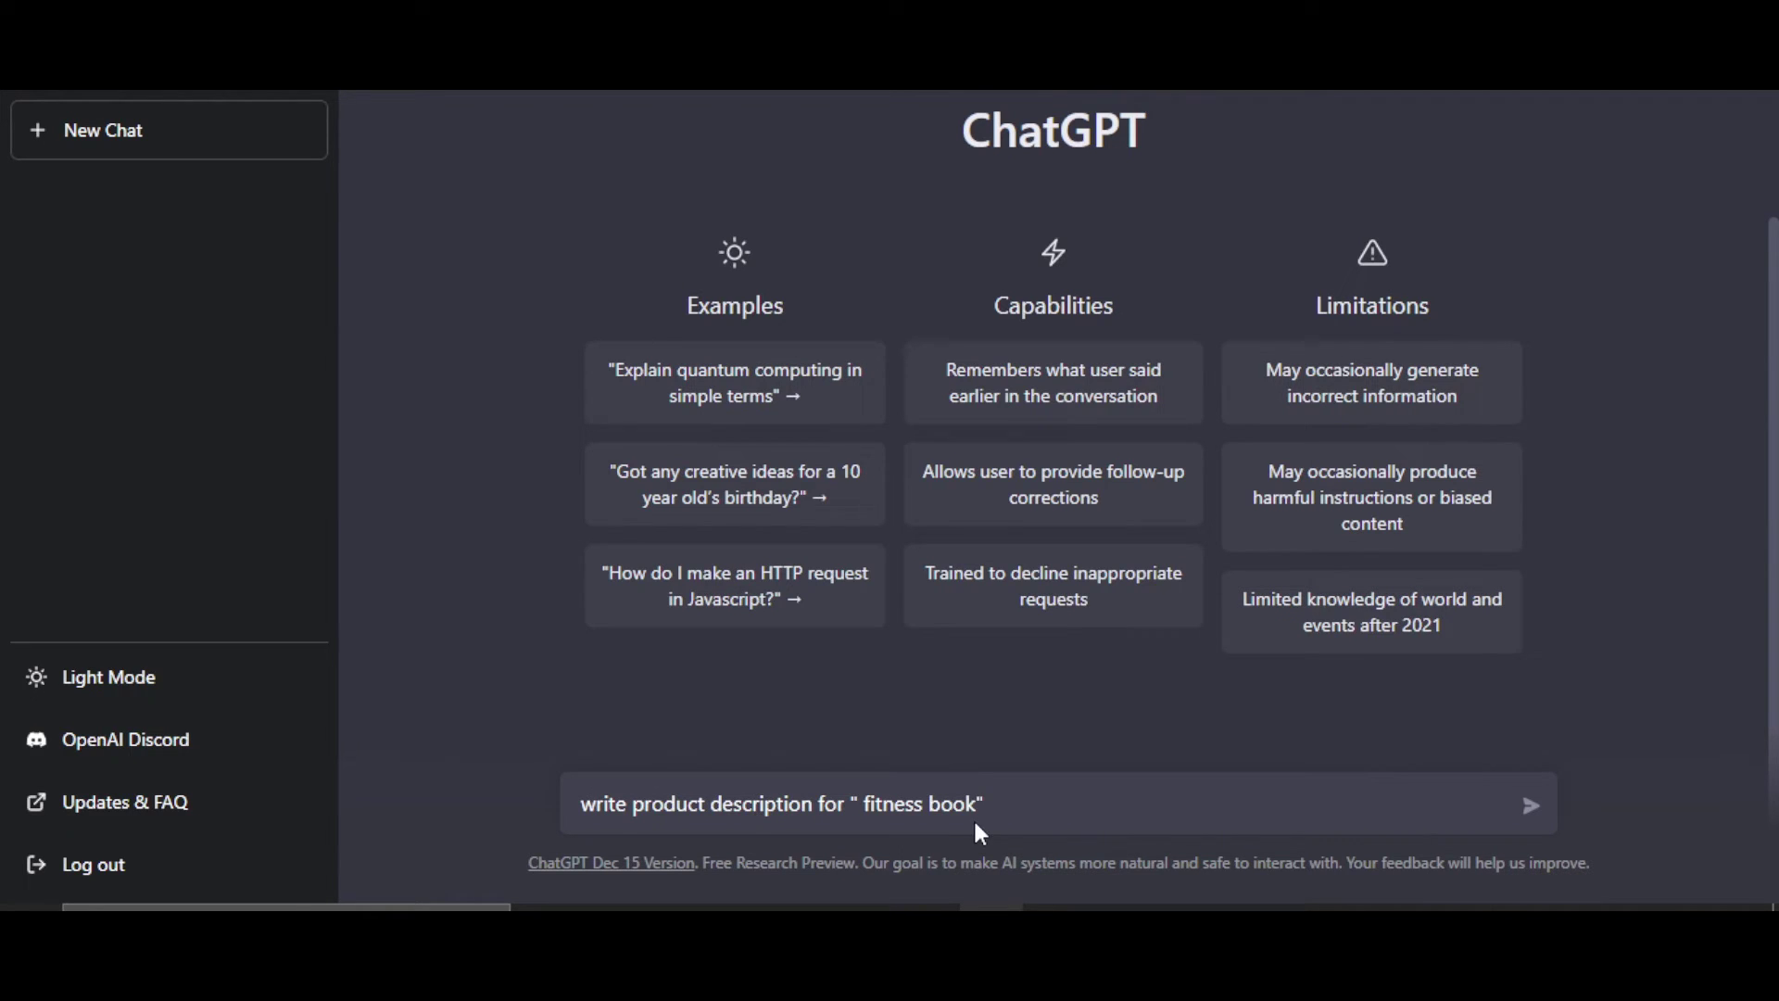
key(Return)
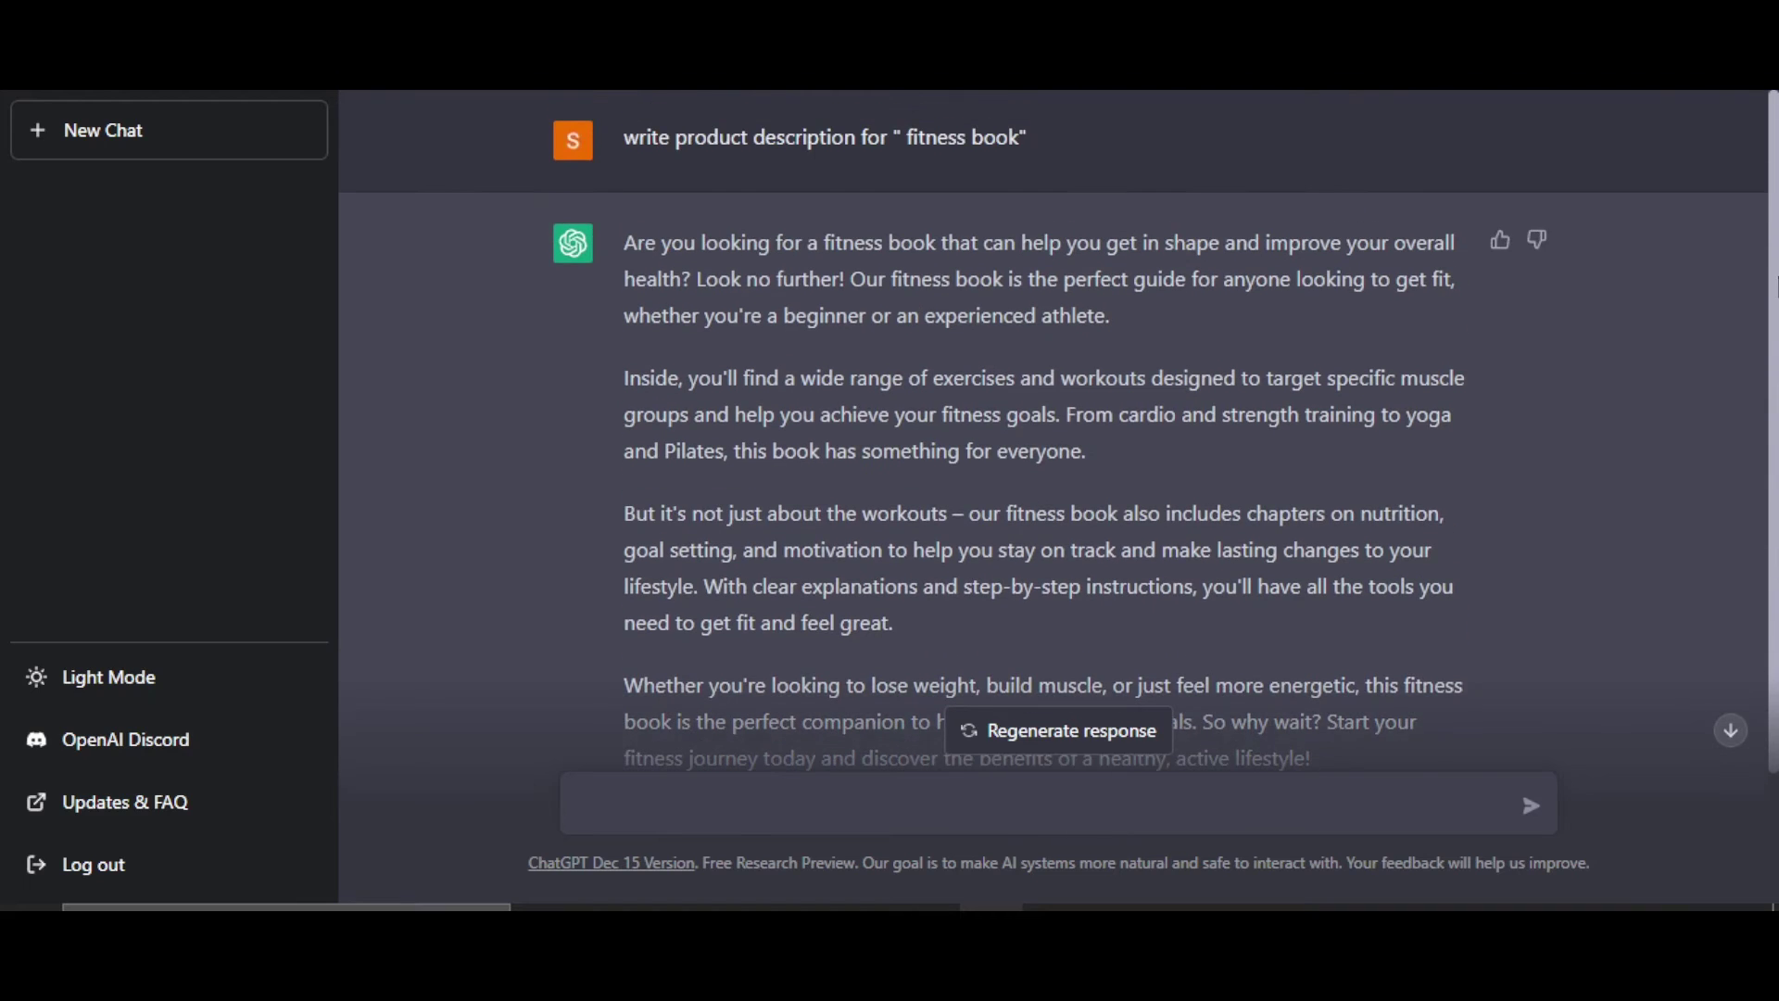
scroll(840, 448, down, 1)
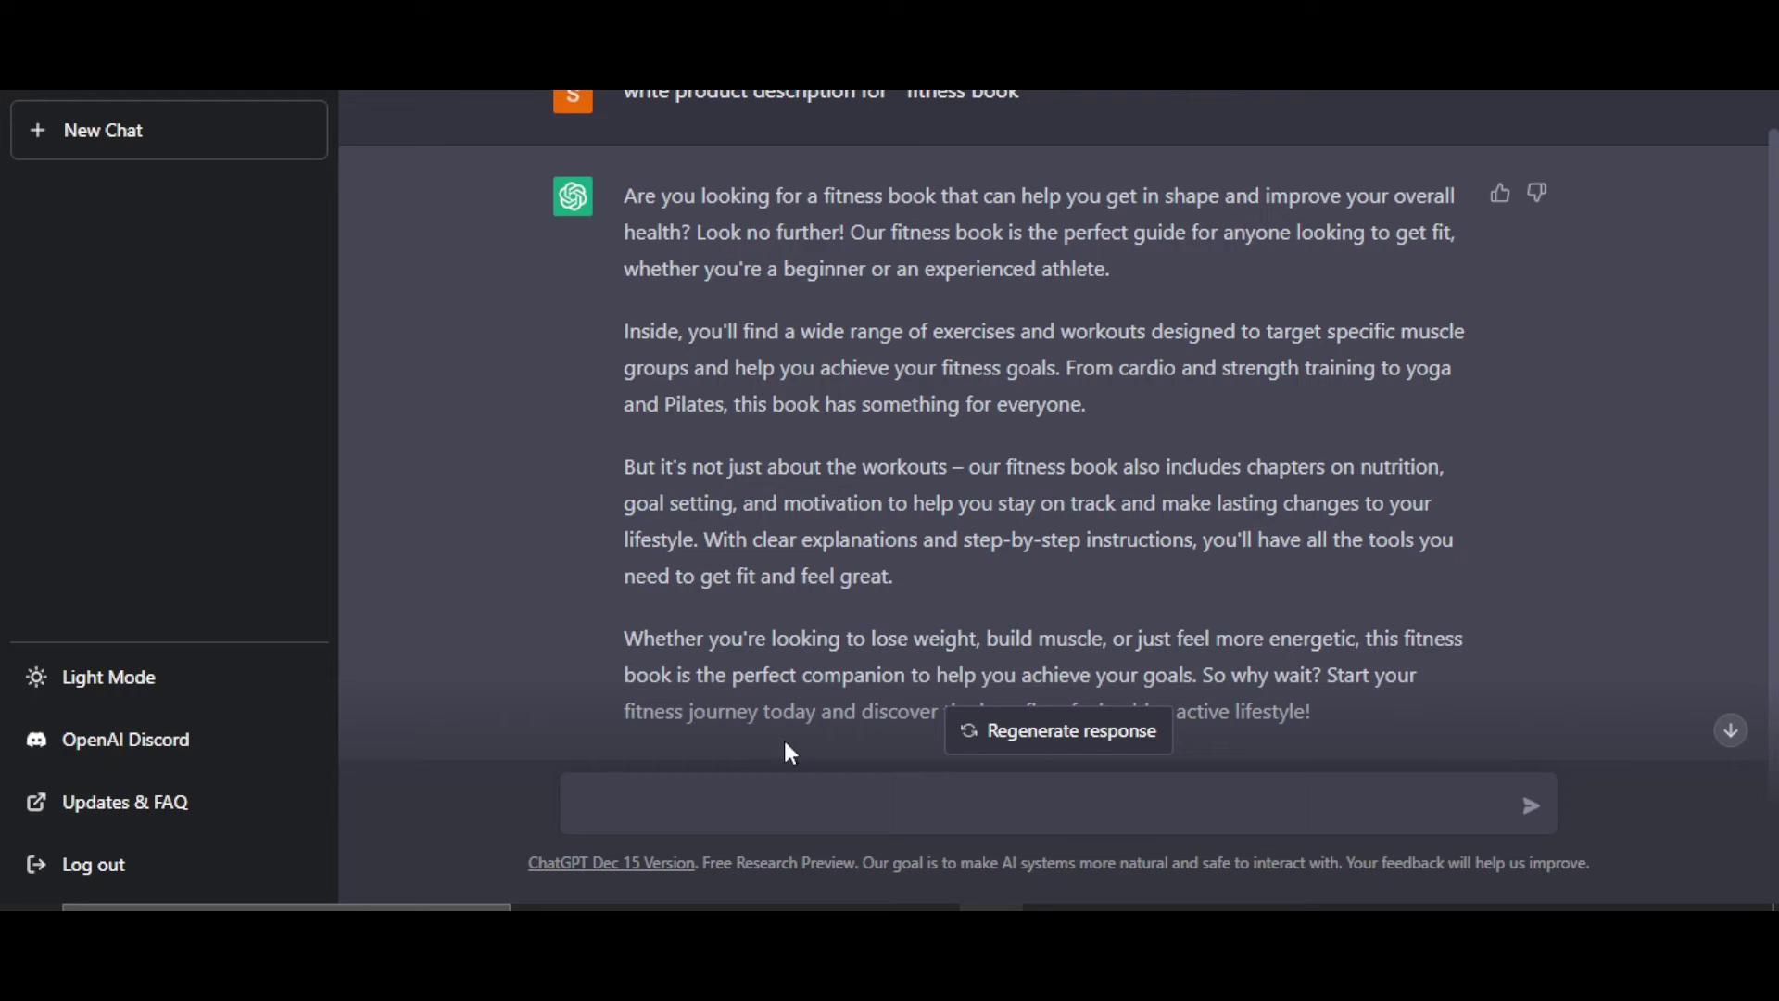
Step: Leave the fitness book chat for a new empty conversation, which ends on the OpenAI homepage
click(139, 130)
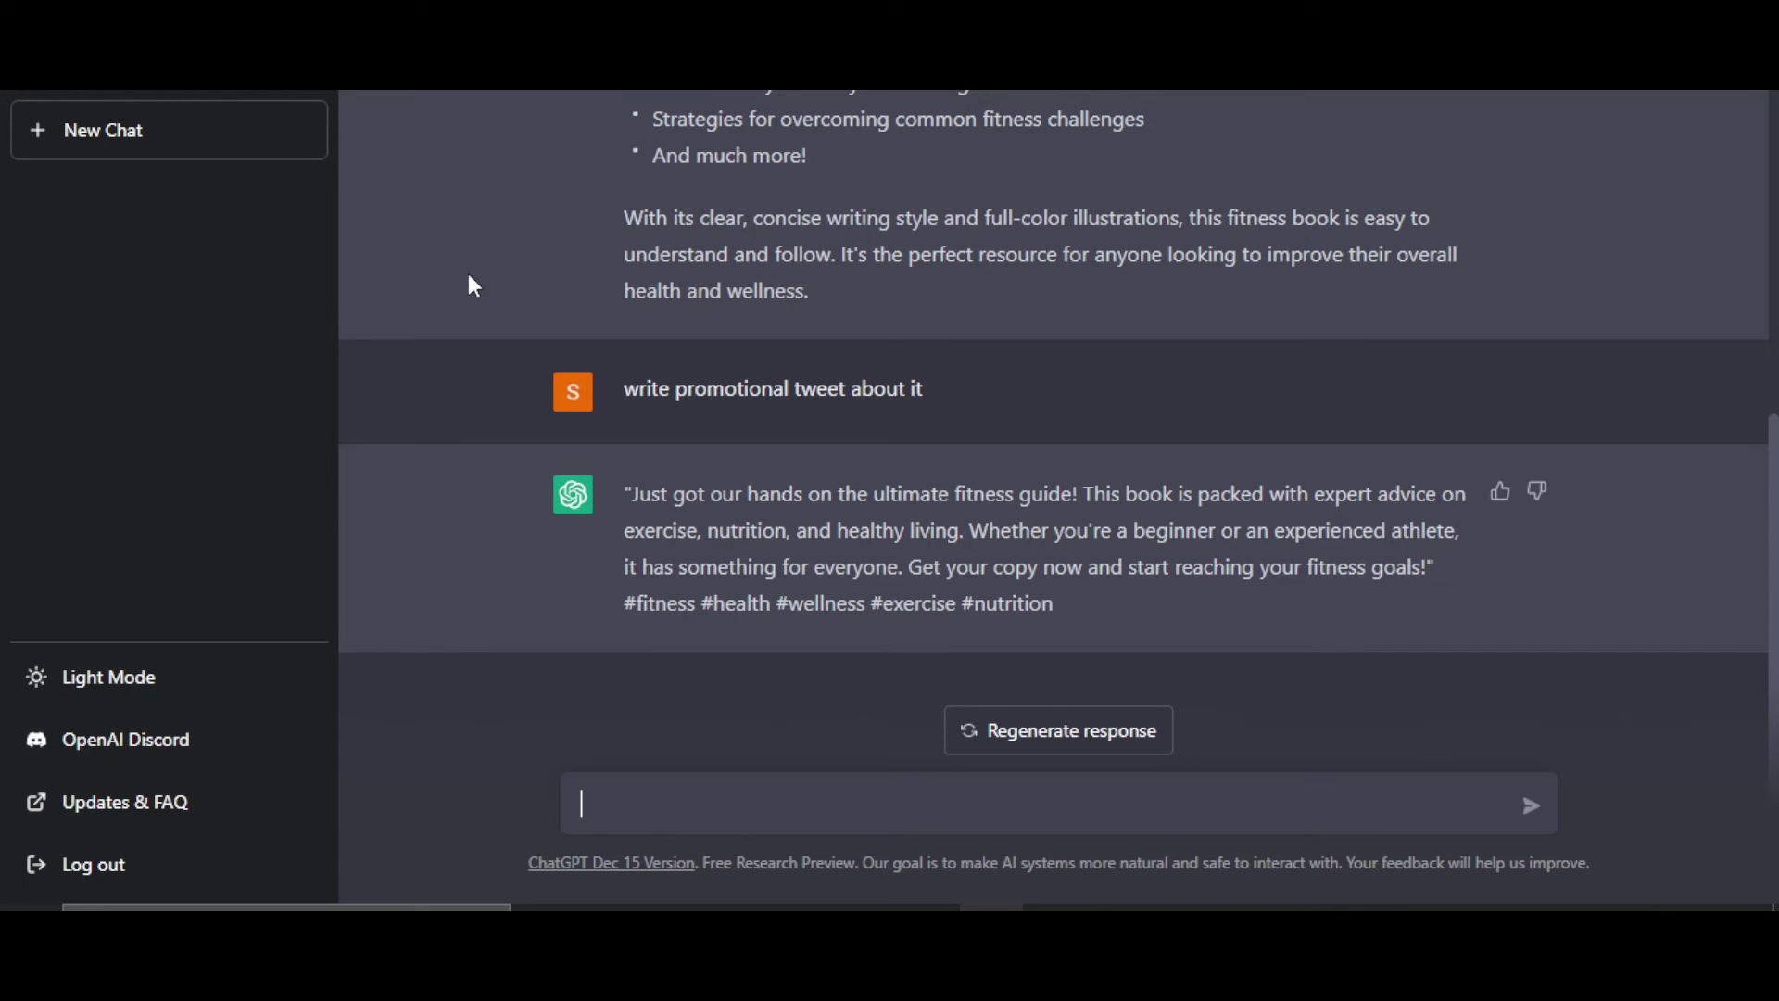
click(307, 160)
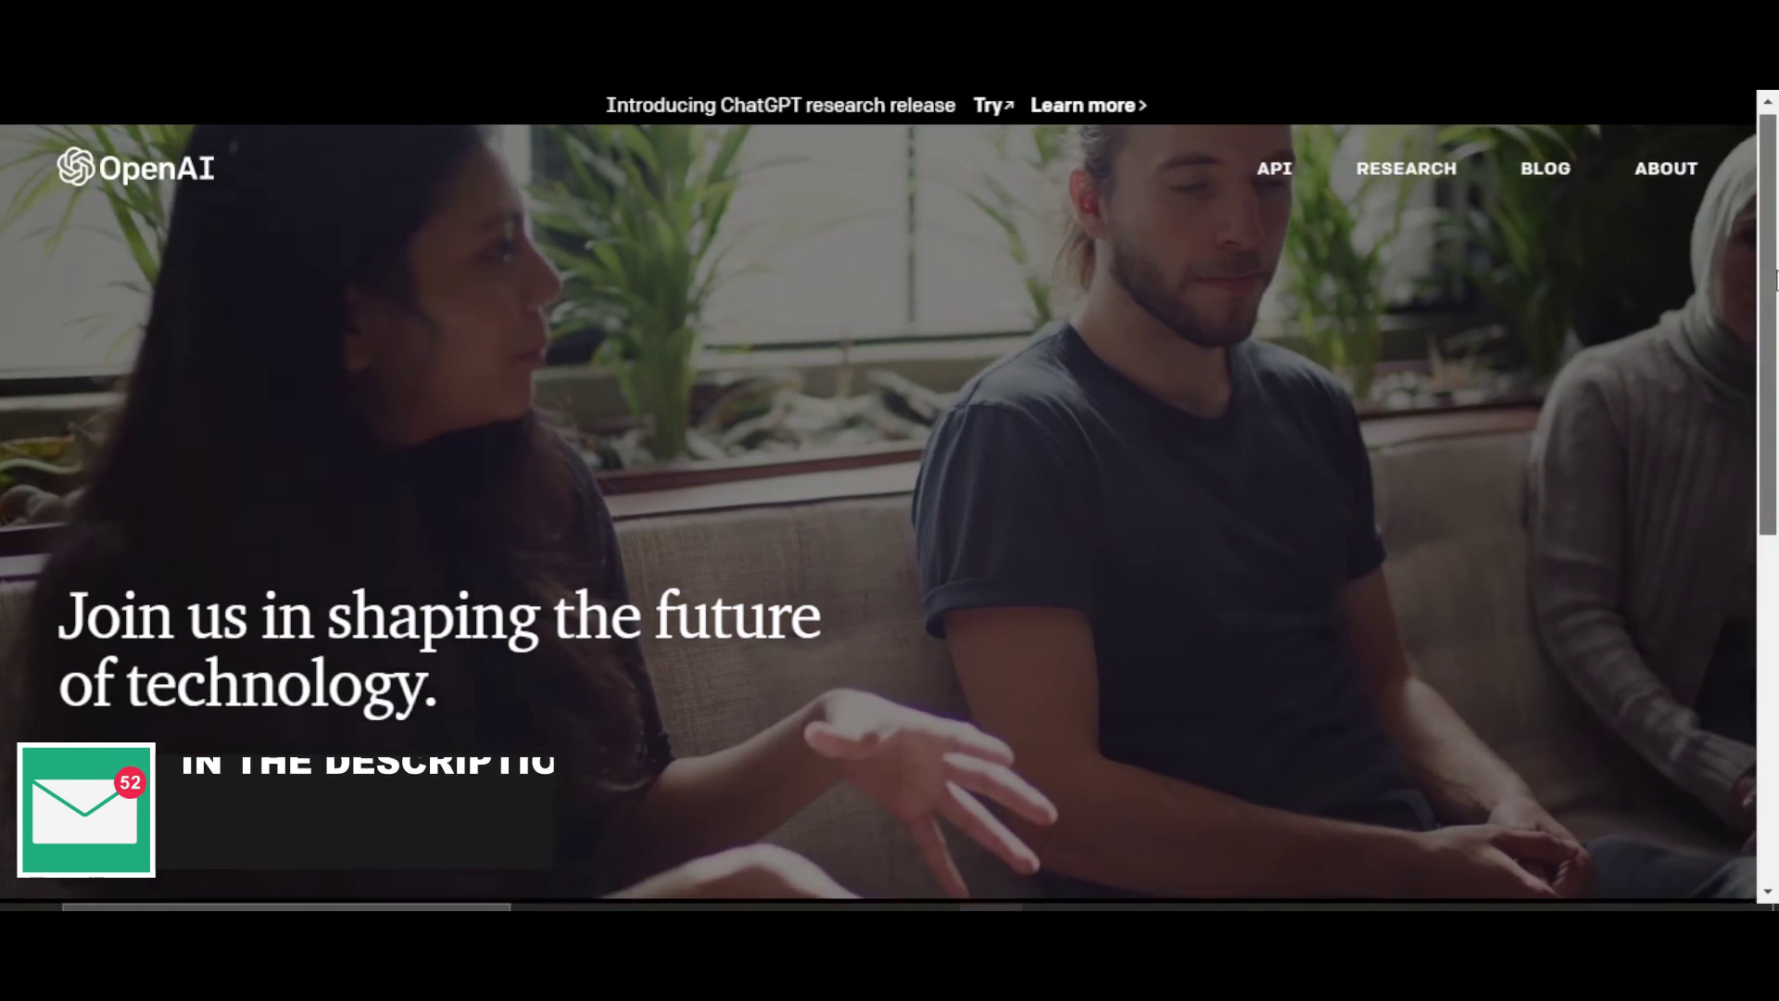
scroll(1343, 398, down, 3)
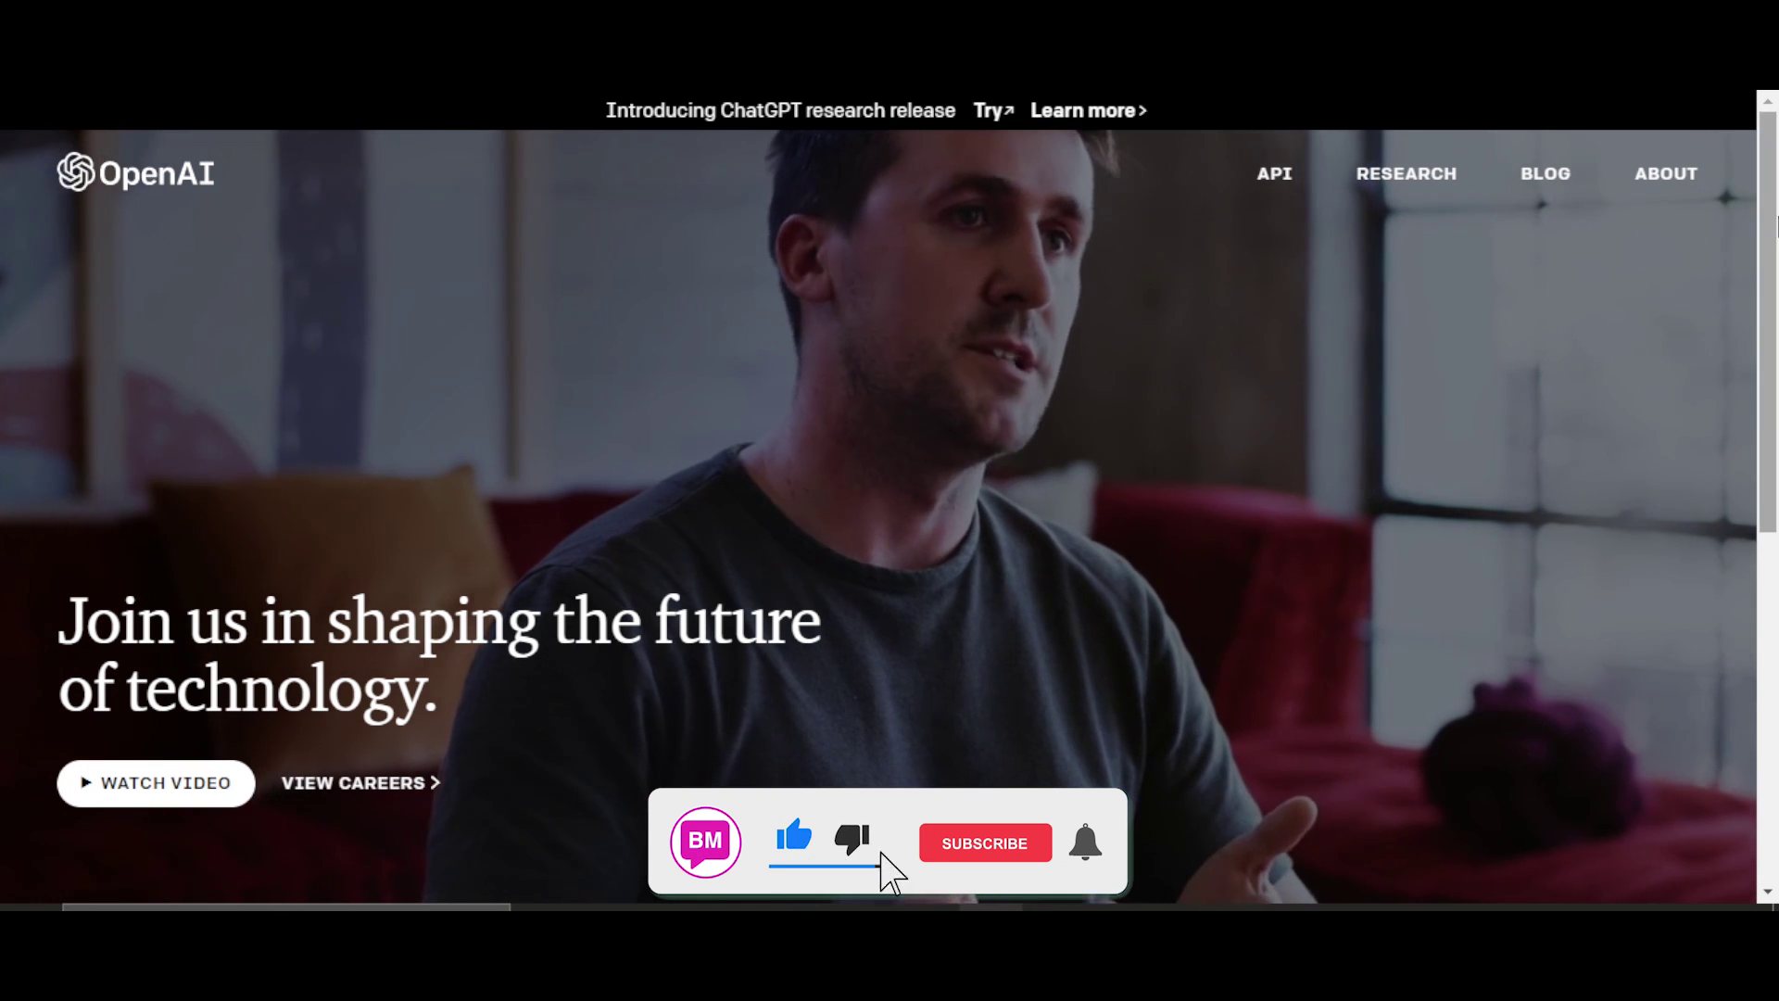
scroll(1359, 238, down, 1)
scroll(890, 497, down, 5)
scroll(890, 497, up, 5)
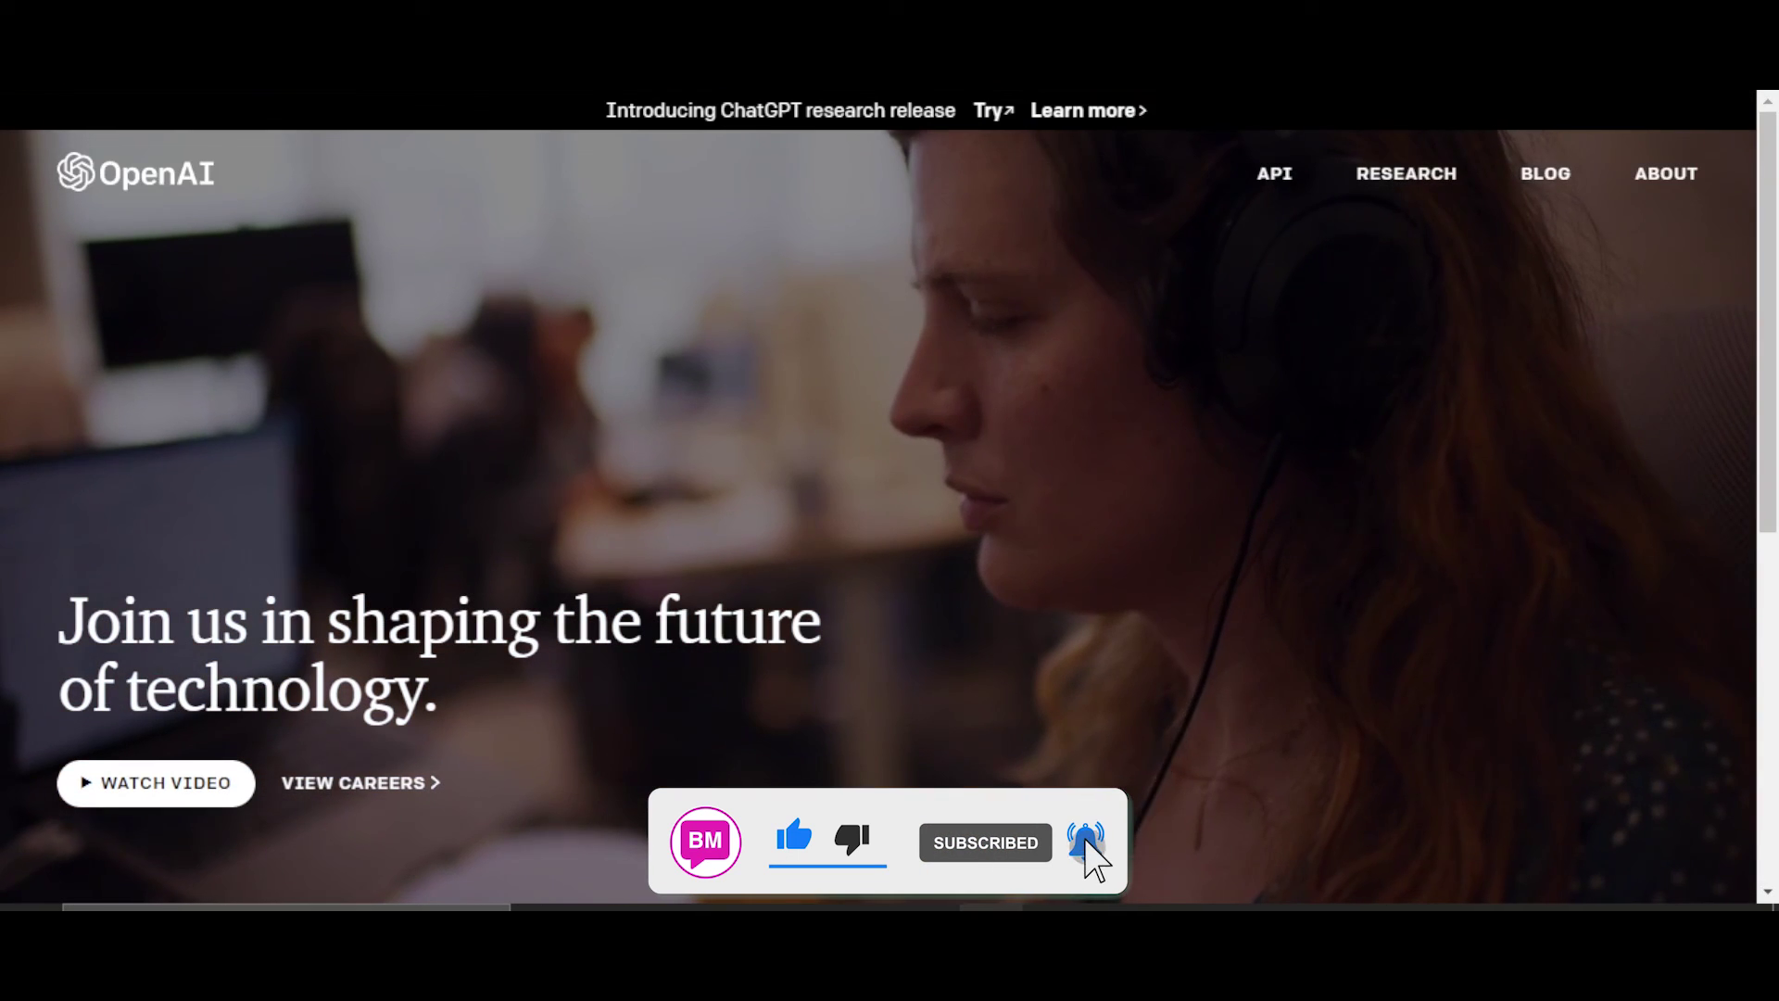